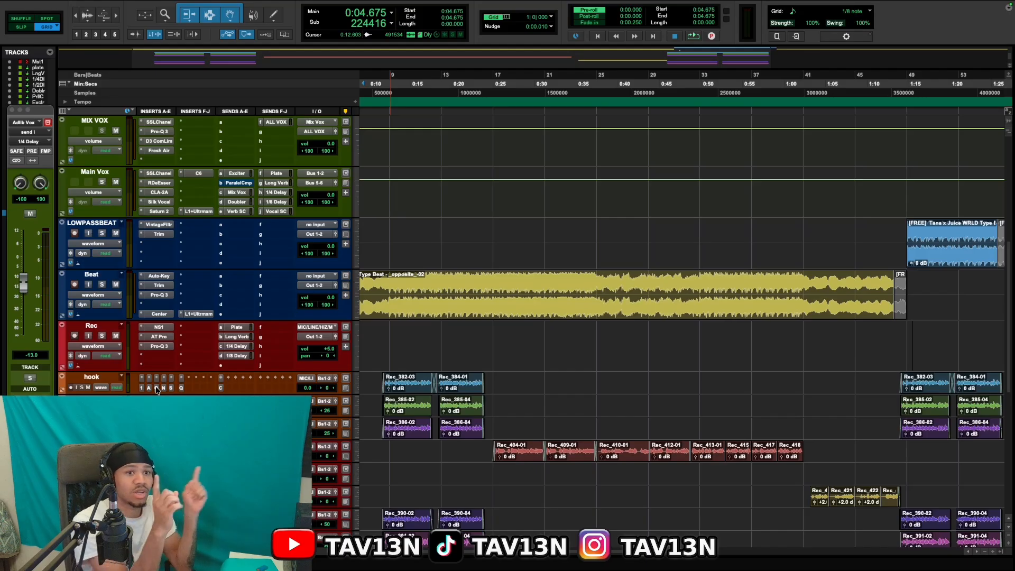
Step: Open the hook track's Pro-Q 3 and sweep its 2 kHz band with a narrow boost of about 19.5 dB at Q 40
{"action": "left_click", "coordinate": [157, 378]}
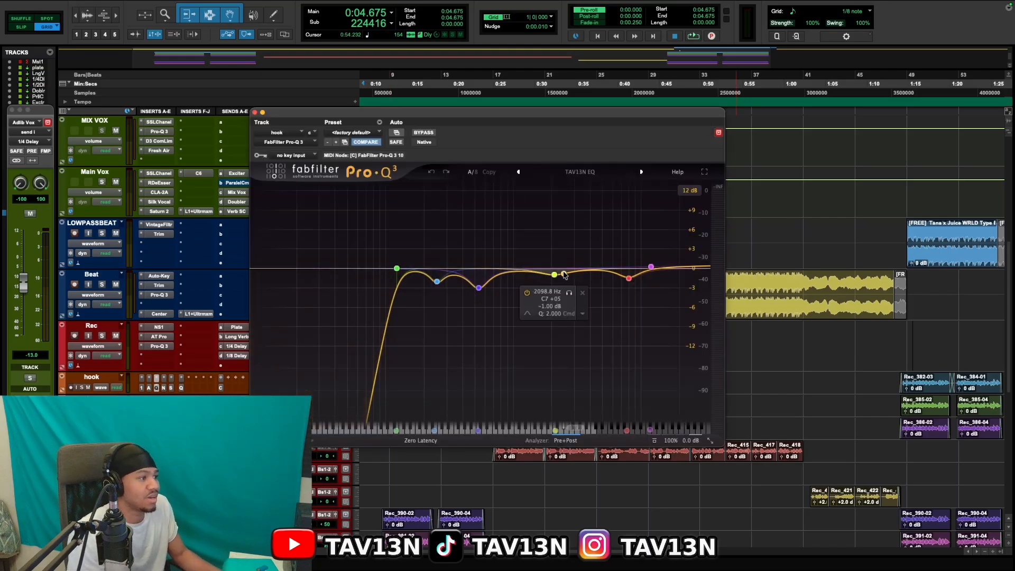
{"action": "mouse_move", "coordinate": [556, 275]}
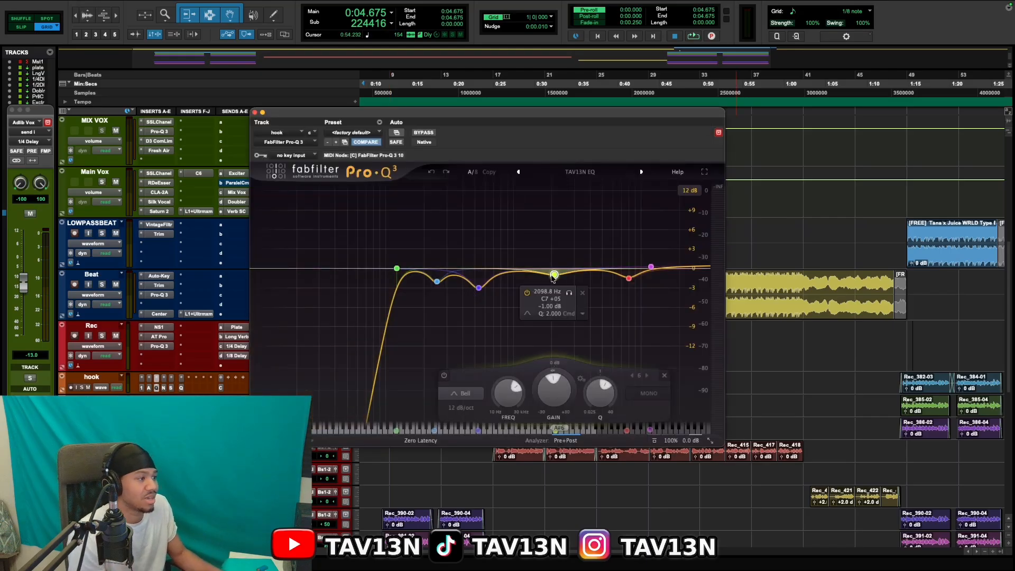
{"action": "scroll", "coordinate": [554, 369], "scroll_direction": "up", "scroll_amount": 10}
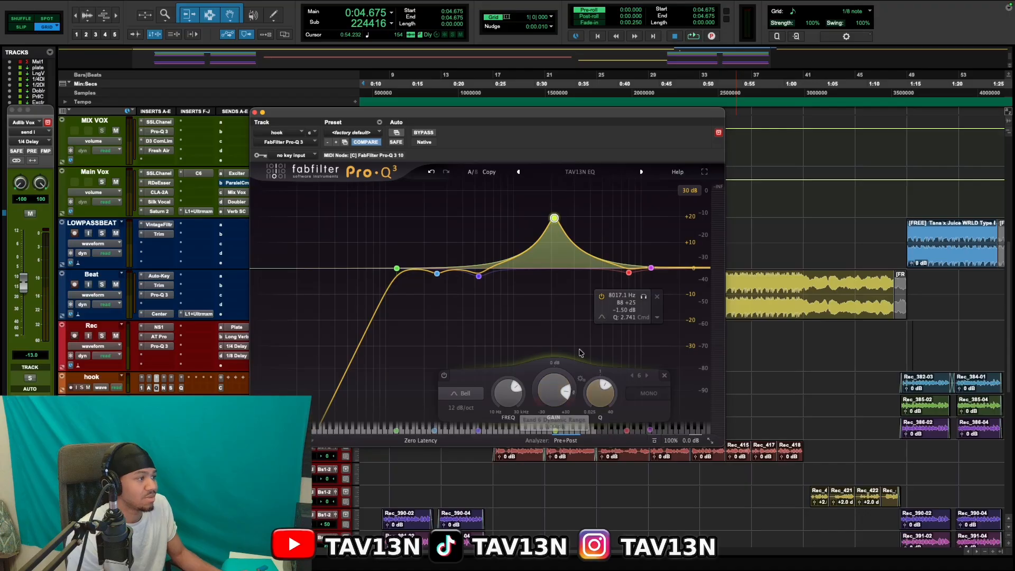
{"action": "scroll", "coordinate": [590, 389], "scroll_direction": "up", "scroll_amount": 10}
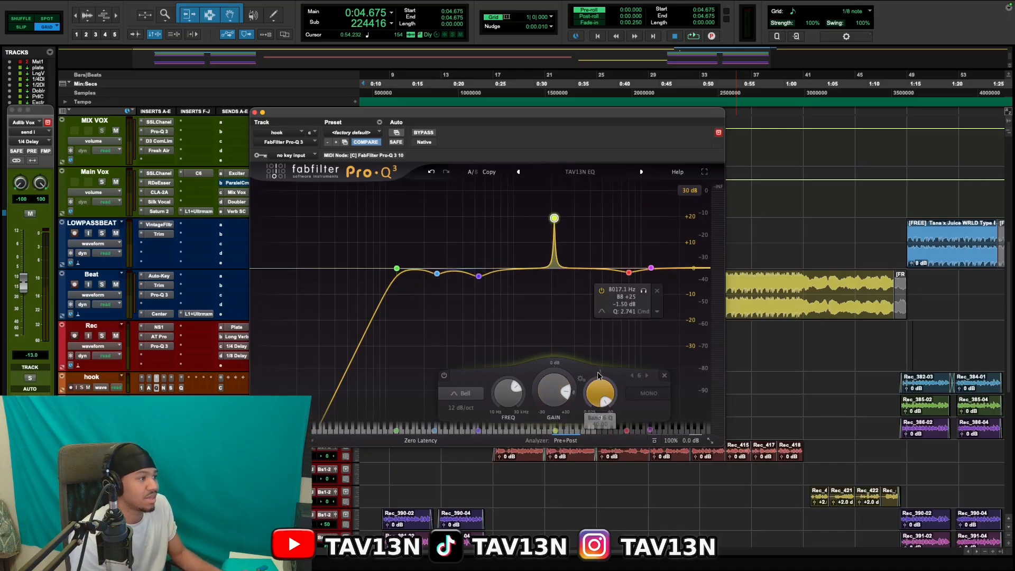
{"action": "mouse_move", "coordinate": [568, 238]}
{"action": "left_mouse_down"}
{"action": "mouse_move", "coordinate": [526, 241]}
{"action": "mouse_move", "coordinate": [555, 241]}
{"action": "left_mouse_up"}
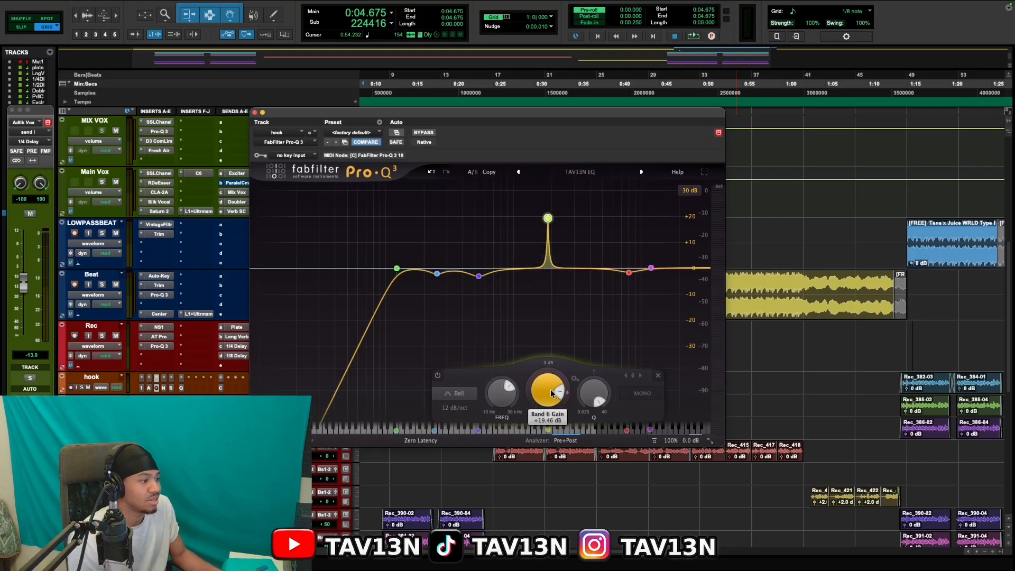
Step: Set the swept midrange band's Q to 2 and its gain to -2 dB
{"action": "key", "text": "Return"}
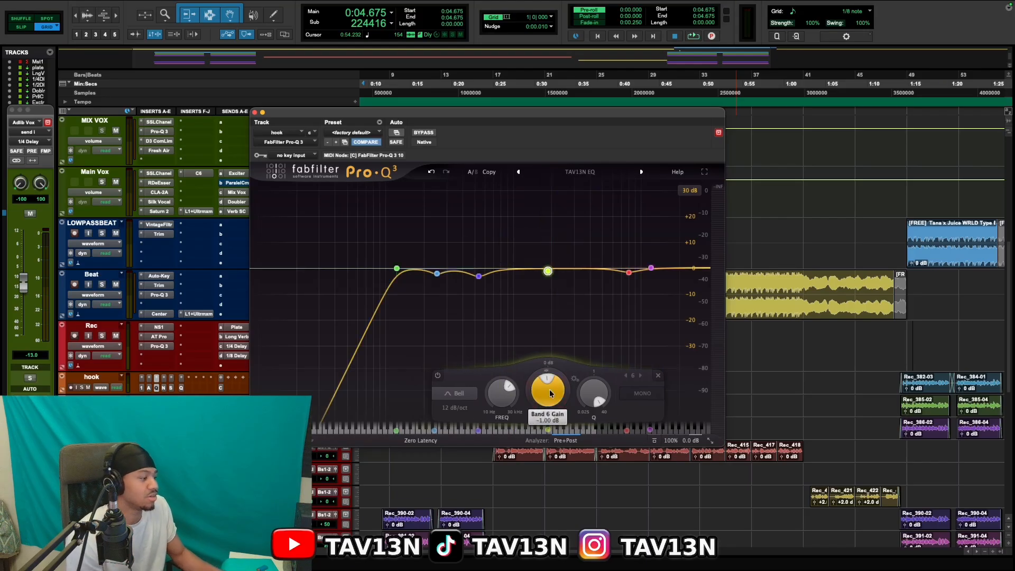
{"action": "double_click", "coordinate": [589, 406]}
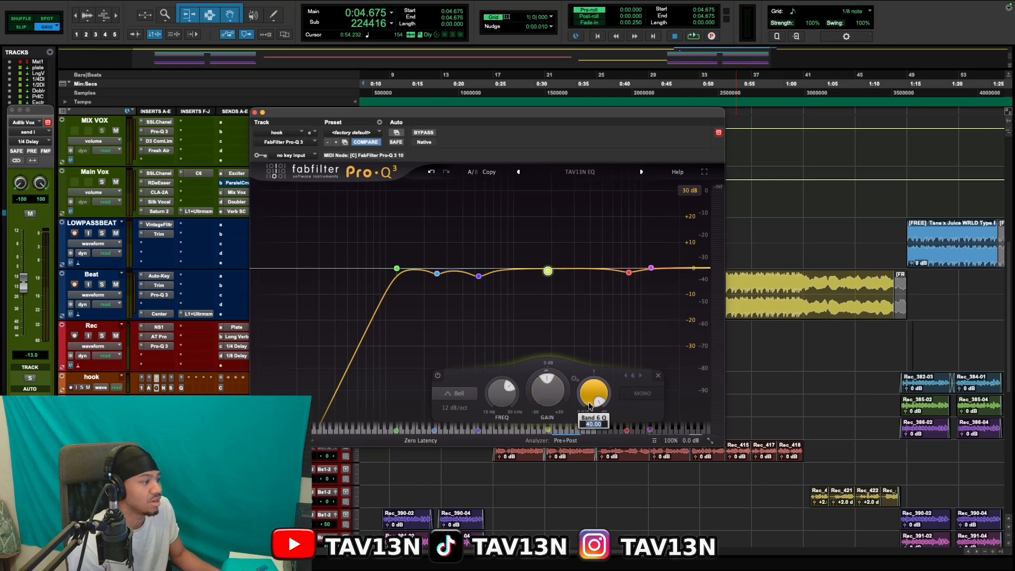
{"action": "type", "text": "2"}
{"action": "key", "text": "Return"}
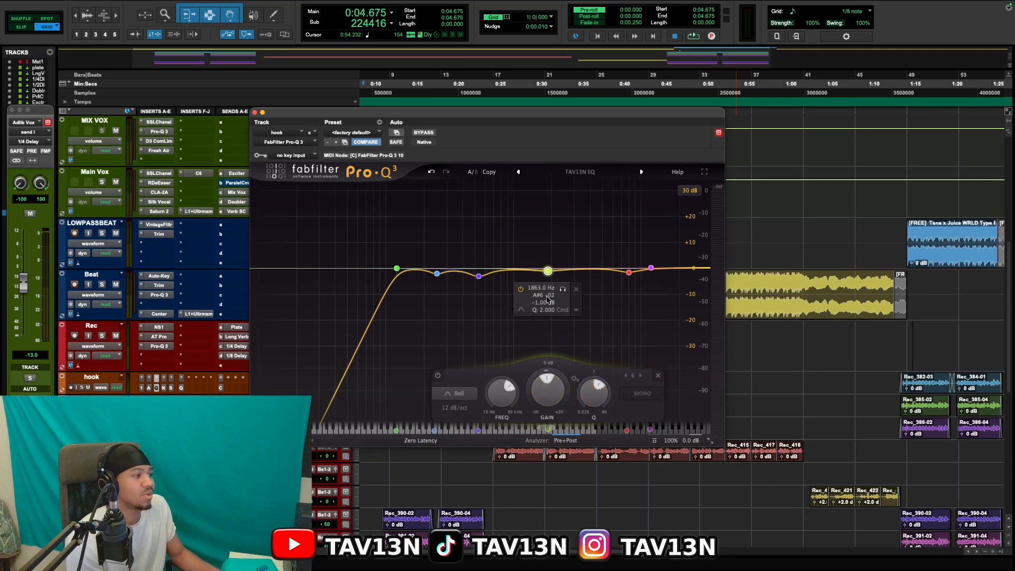
{"action": "double_click", "coordinate": [592, 391]}
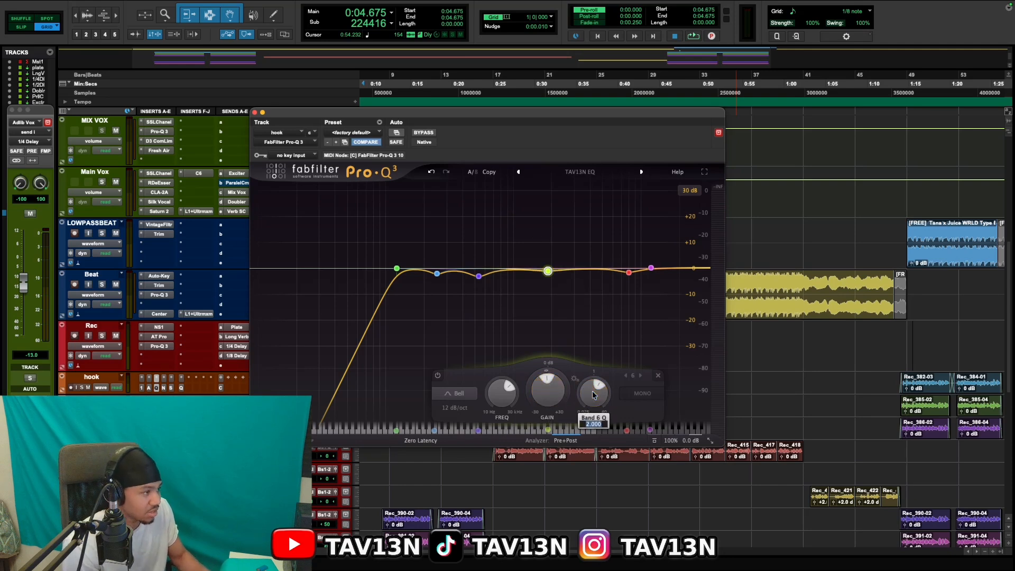
{"action": "double_click", "coordinate": [540, 396]}
{"action": "type", "text": "-2"}
{"action": "key", "text": "Return"}
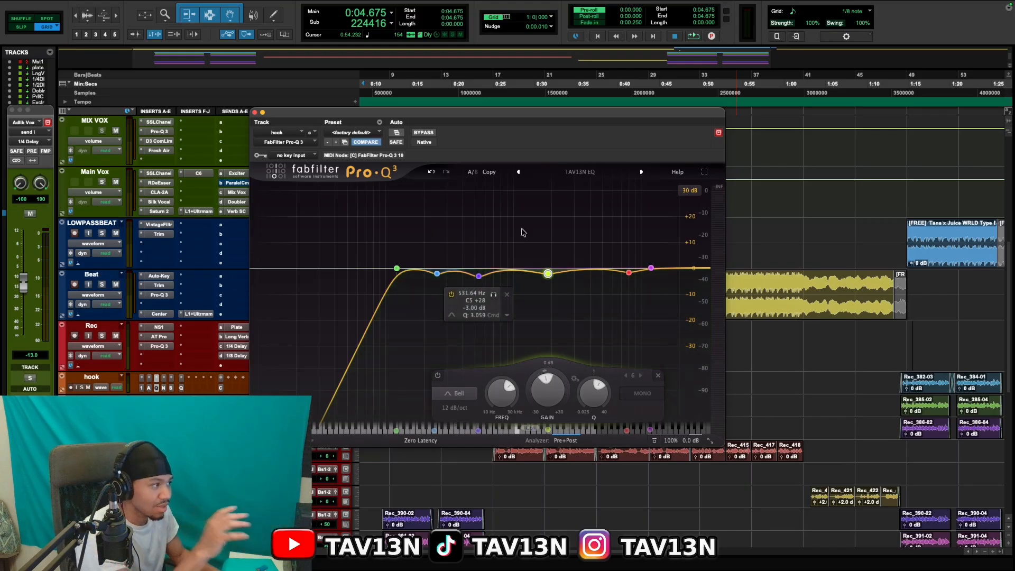
Step: Move the EQ window aside, shift the midrange band to about 1936 Hz and set its gain to 1 dB
{"action": "left_click_drag", "start_coordinate": [652, 270], "coordinate": [767, 242]}
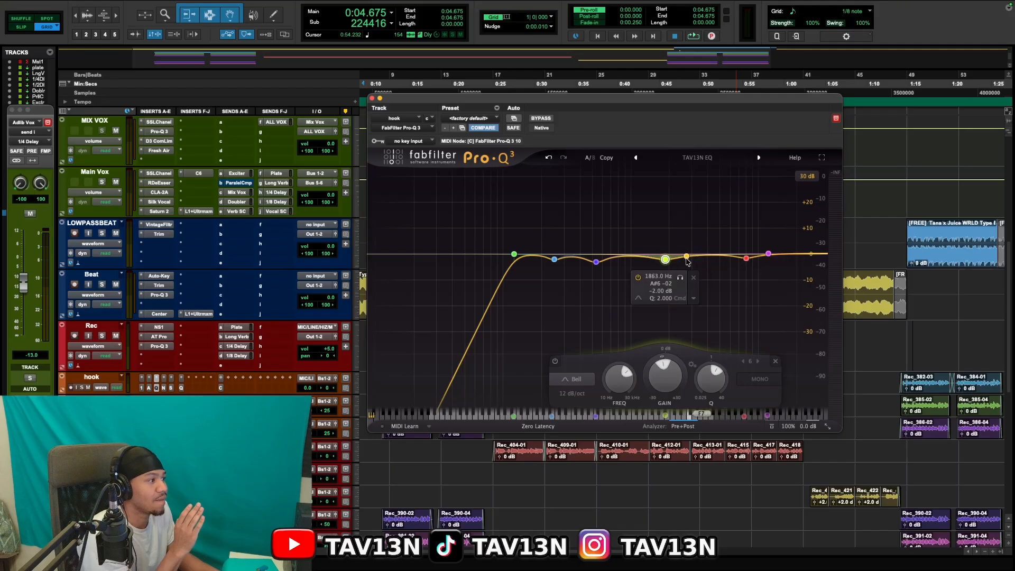
{"action": "left_click_drag", "start_coordinate": [665, 259], "coordinate": [667, 246]}
{"action": "double_click", "coordinate": [662, 378]}
{"action": "type", "text": "1"}
{"action": "key", "text": "Return"}
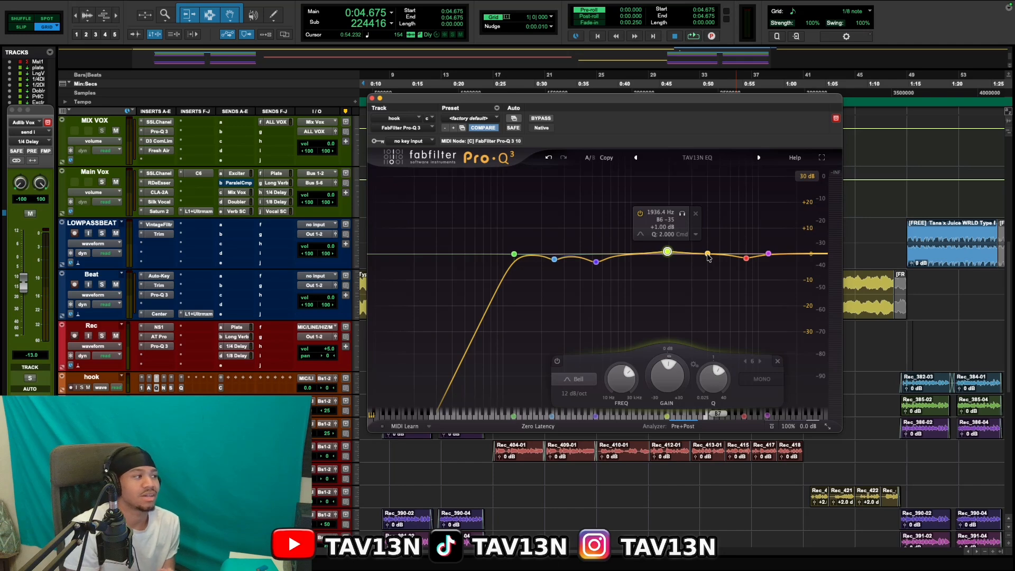
{"action": "left_click_drag", "start_coordinate": [708, 257], "coordinate": [629, 257]}
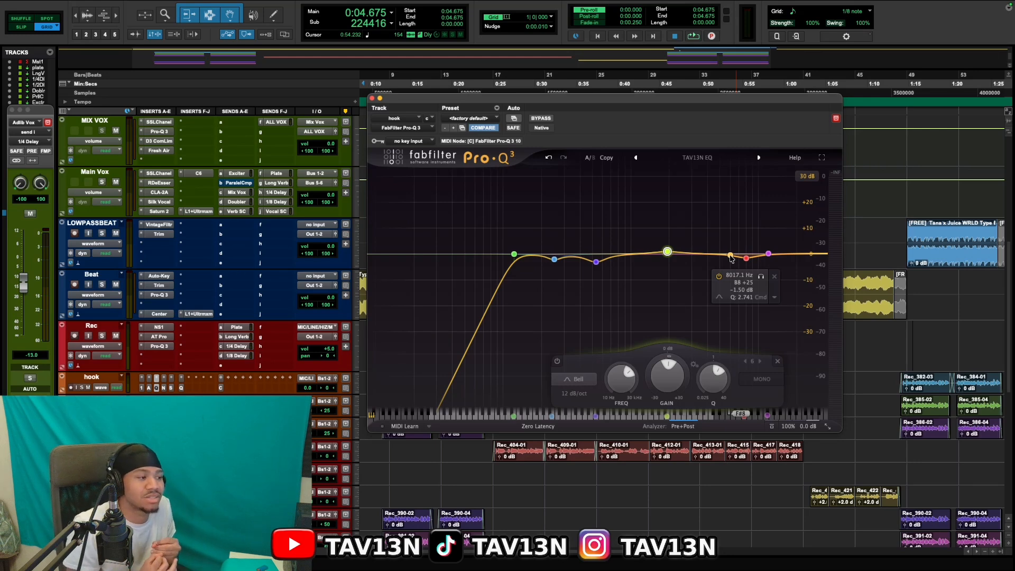
{"action": "left_click_drag", "start_coordinate": [730, 257], "coordinate": [595, 264]}
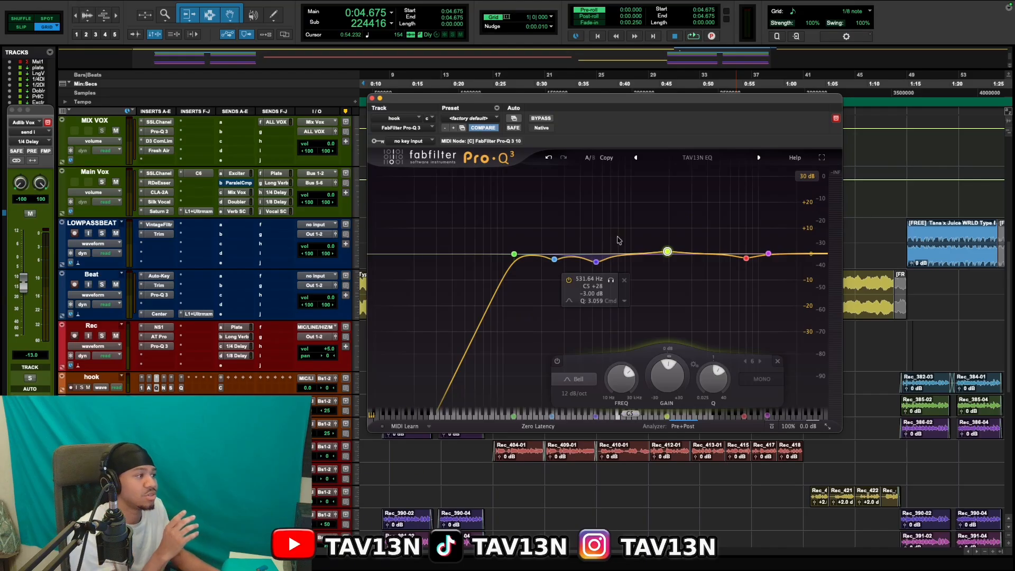
{"action": "mouse_move", "coordinate": [556, 263]}
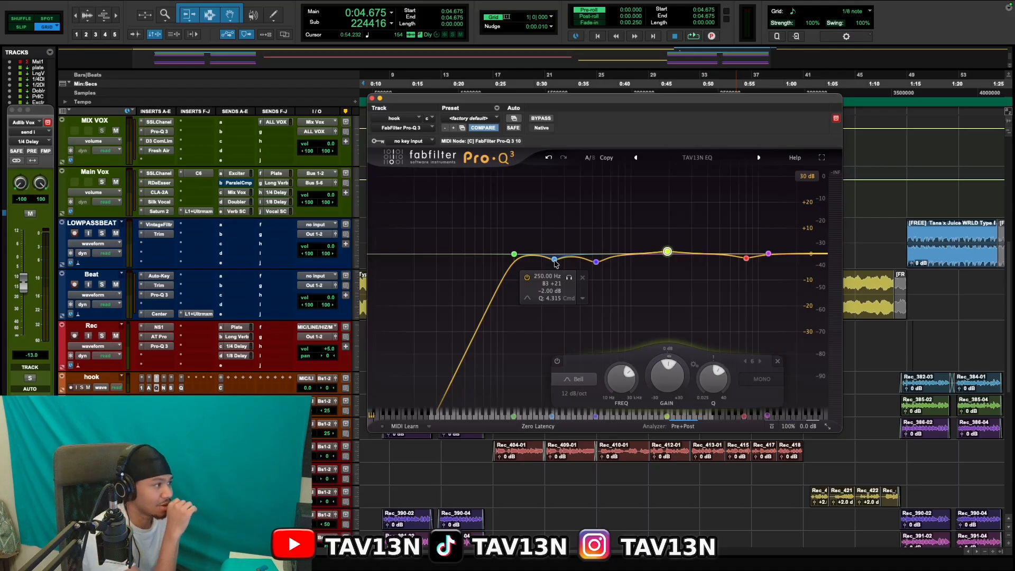
Step: Close the EQ window, then bypass all inserts and mute all sends on the Main Vox track
{"action": "left_click", "coordinate": [372, 99]}
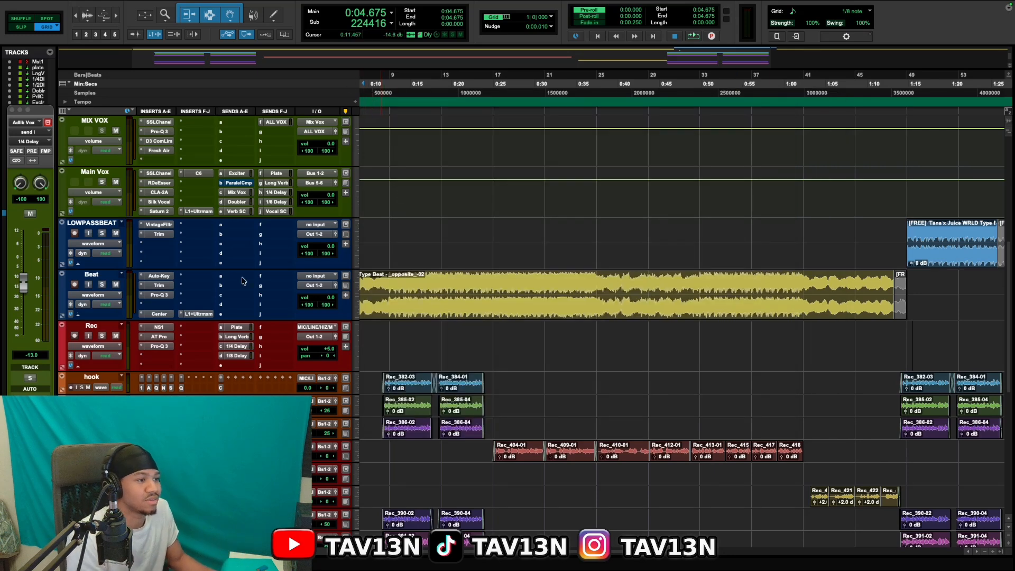
{"action": "left_click", "coordinate": [161, 175], "text": "super"}
{"action": "left_click", "coordinate": [162, 184], "text": "super"}
{"action": "left_click", "coordinate": [164, 194], "text": "super"}
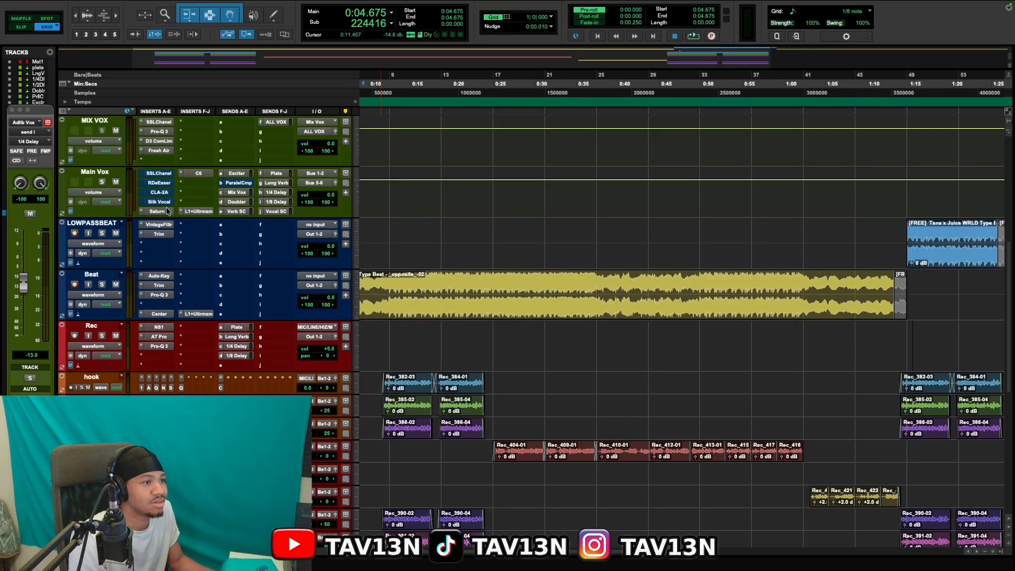
{"action": "left_click", "coordinate": [199, 212], "text": "super"}
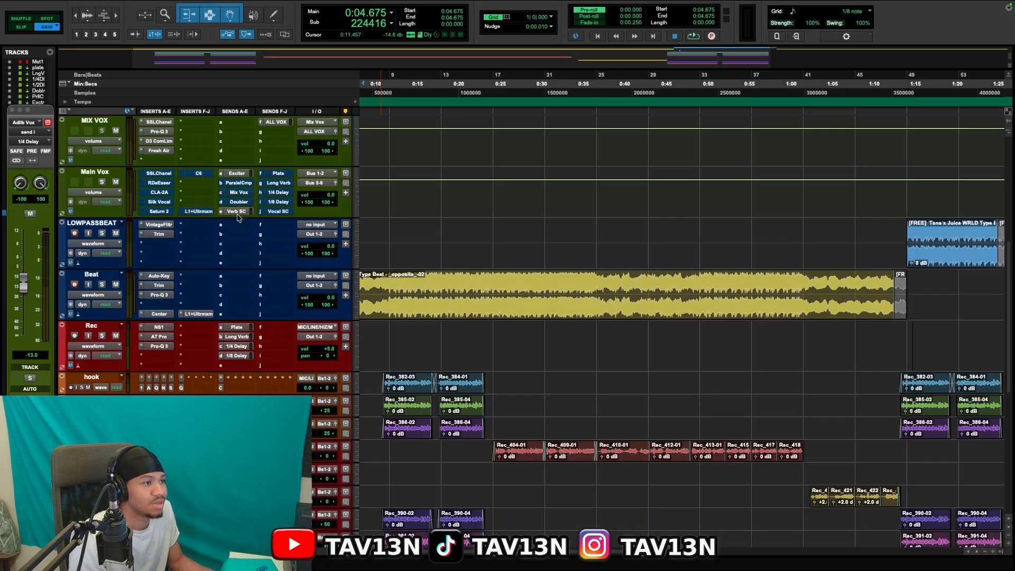
Step: Mute the Verse/Lead, Verse/Lead 2, Verse/Lead 3, Demon Voice, Telephone, Left and Right tracks
{"action": "scroll", "coordinate": [119, 249], "scroll_direction": "down", "scroll_amount": 3}
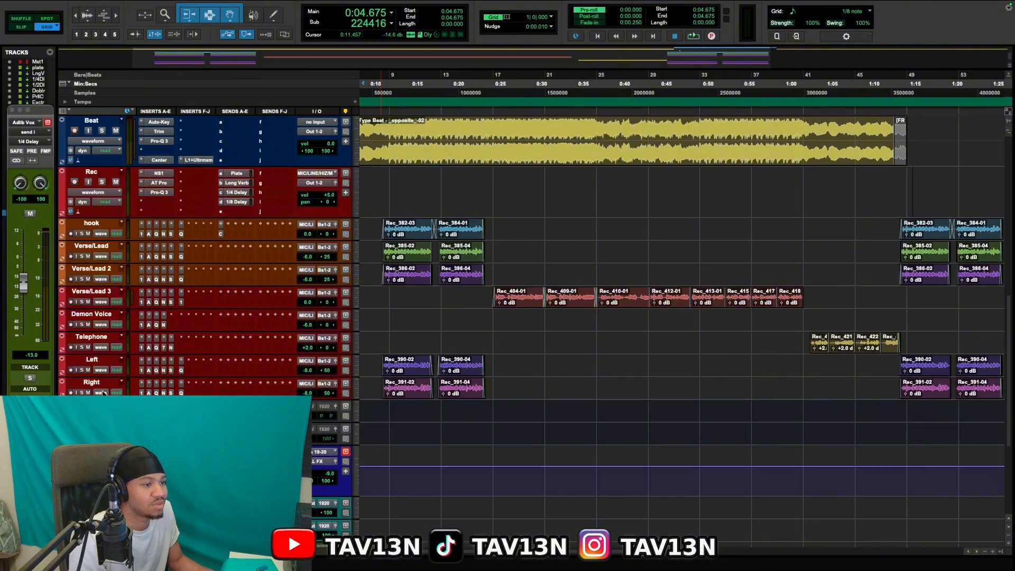
{"action": "left_click", "coordinate": [89, 393]}
{"action": "left_click", "coordinate": [87, 370]}
{"action": "left_click", "coordinate": [88, 348]}
{"action": "left_click", "coordinate": [88, 302]}
{"action": "left_click", "coordinate": [88, 279]}
{"action": "left_click", "coordinate": [87, 256]}
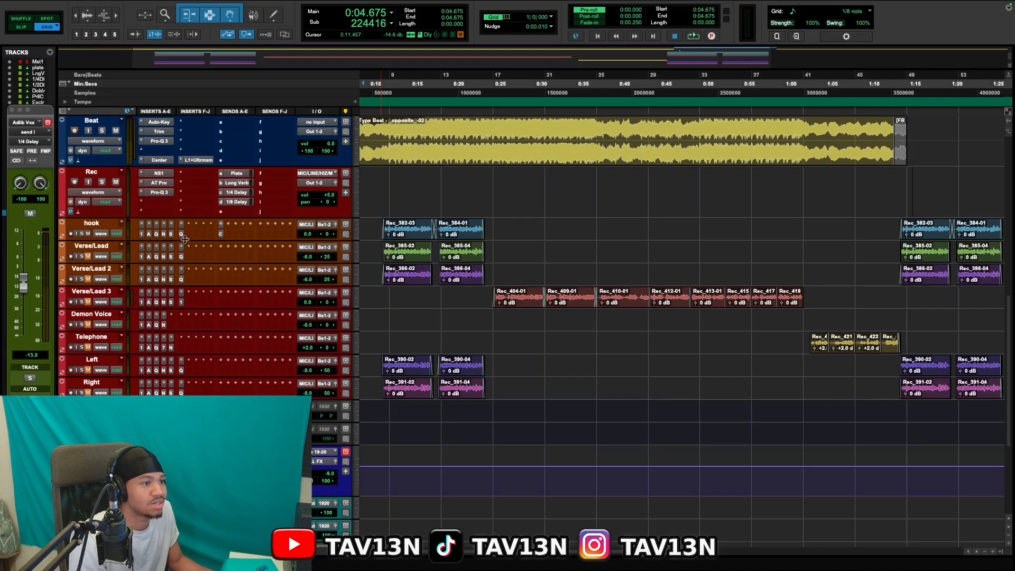
Step: Play the session from about 0:07.8, mute the Beat track during playback and stop after the hook
{"action": "left_click", "coordinate": [598, 36]}
{"action": "scroll", "coordinate": [344, 168], "scroll_direction": "up", "scroll_amount": 3}
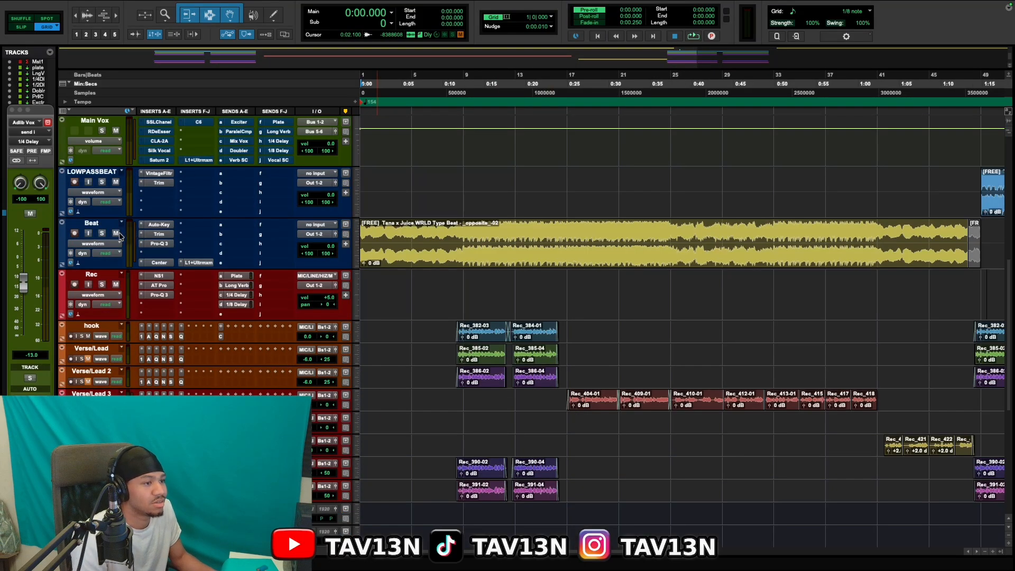
{"action": "left_click", "coordinate": [423, 287]}
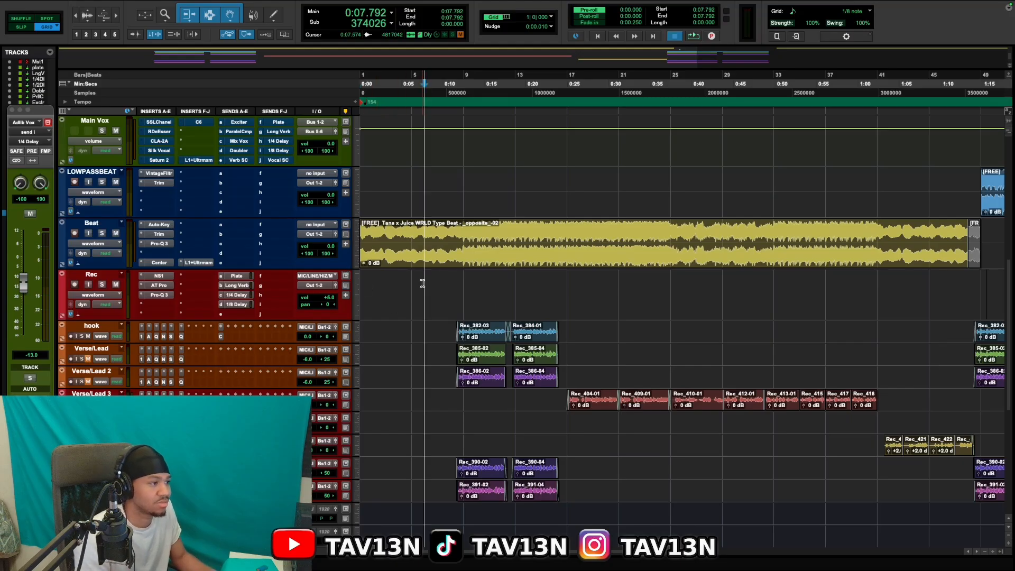
{"action": "key", "text": "space"}
{"action": "scroll", "coordinate": [435, 305], "scroll_direction": "down", "scroll_amount": 4}
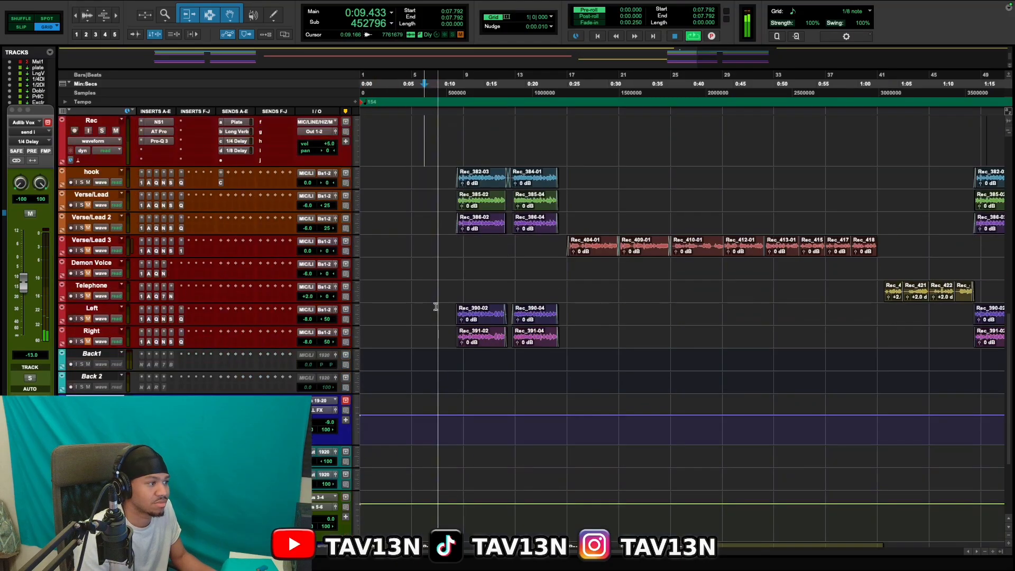
{"action": "scroll", "coordinate": [428, 304], "scroll_direction": "up", "scroll_amount": 1}
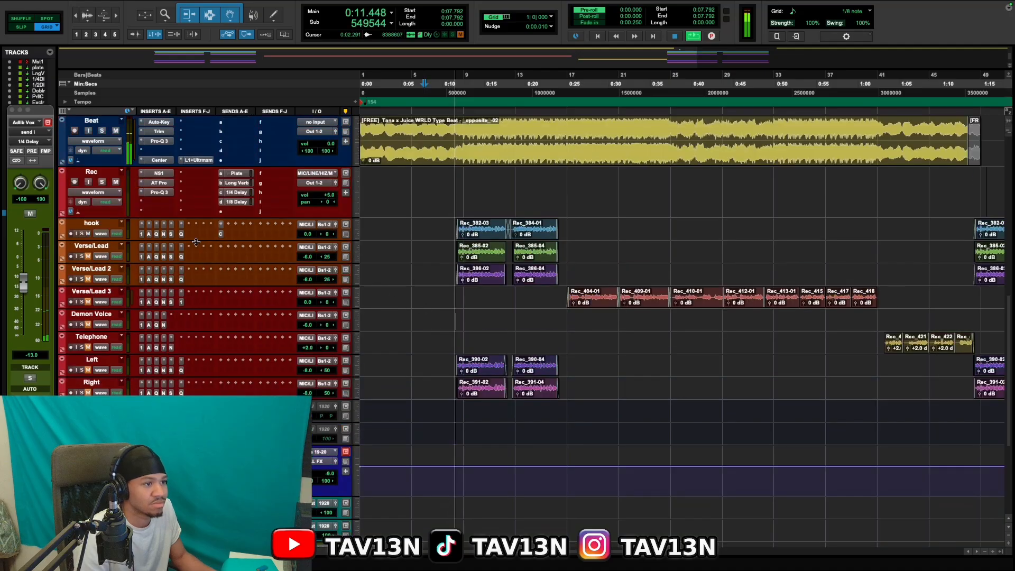
{"action": "scroll", "coordinate": [193, 264], "scroll_direction": "up", "scroll_amount": 3}
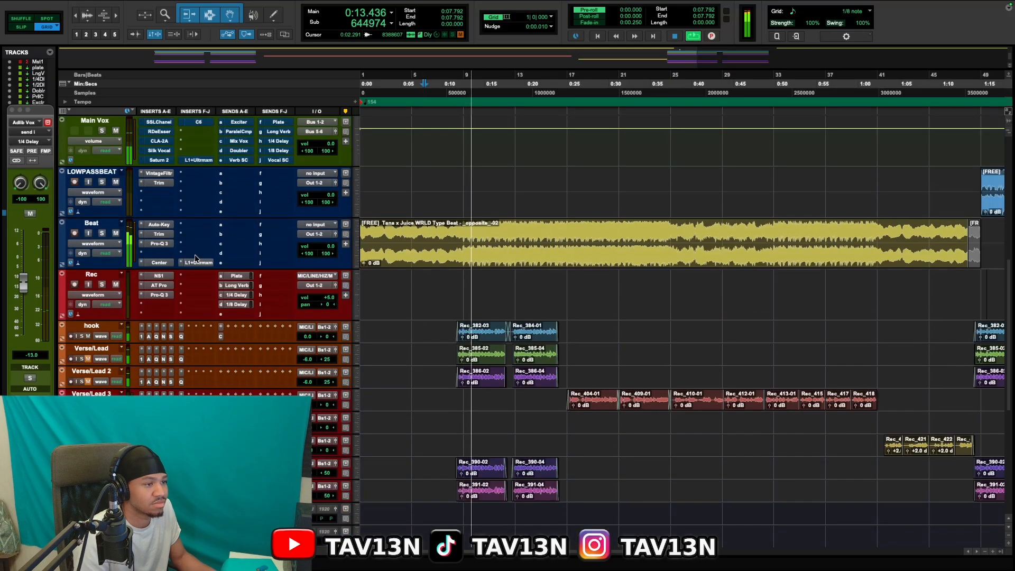
{"action": "scroll", "coordinate": [192, 267], "scroll_direction": "down", "scroll_amount": 1}
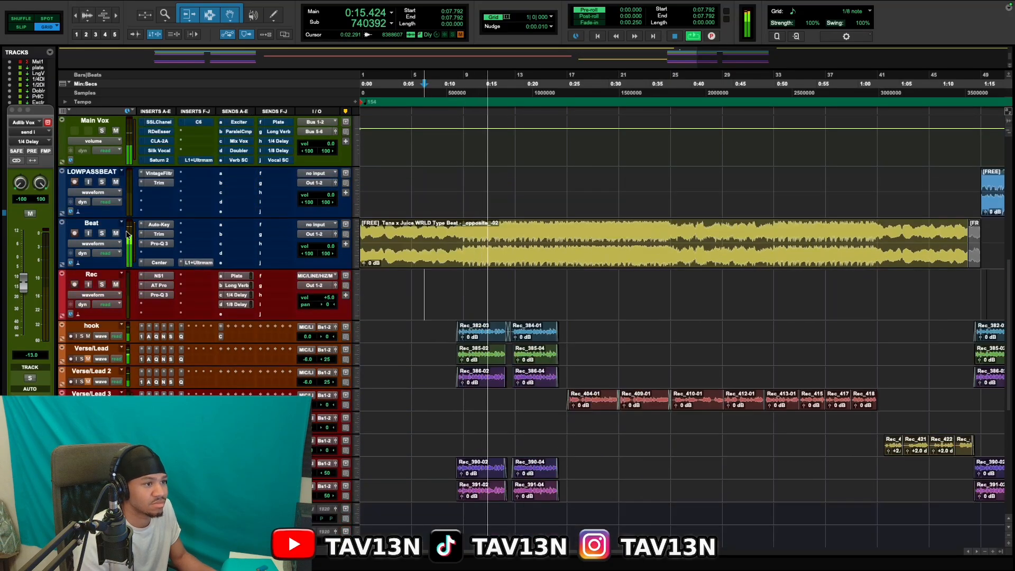
{"action": "left_click", "coordinate": [116, 234]}
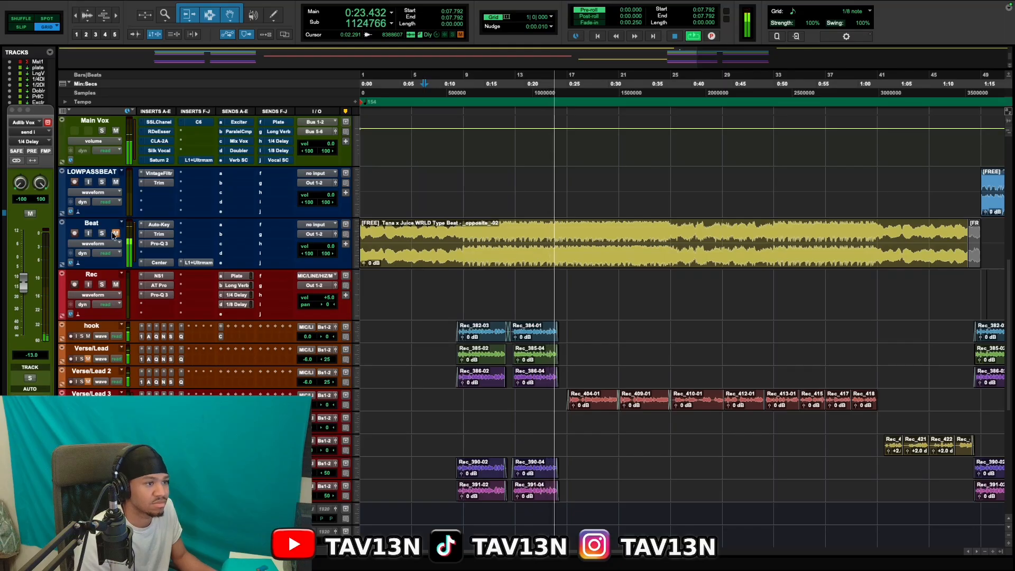
{"action": "key", "text": "space"}
Step: Reopen the hook's Pro-Q 3 and play the hook from about 0:10.9 with the EQ bypassed, stopping after it
{"action": "scroll", "coordinate": [138, 236], "scroll_direction": "down", "scroll_amount": 10}
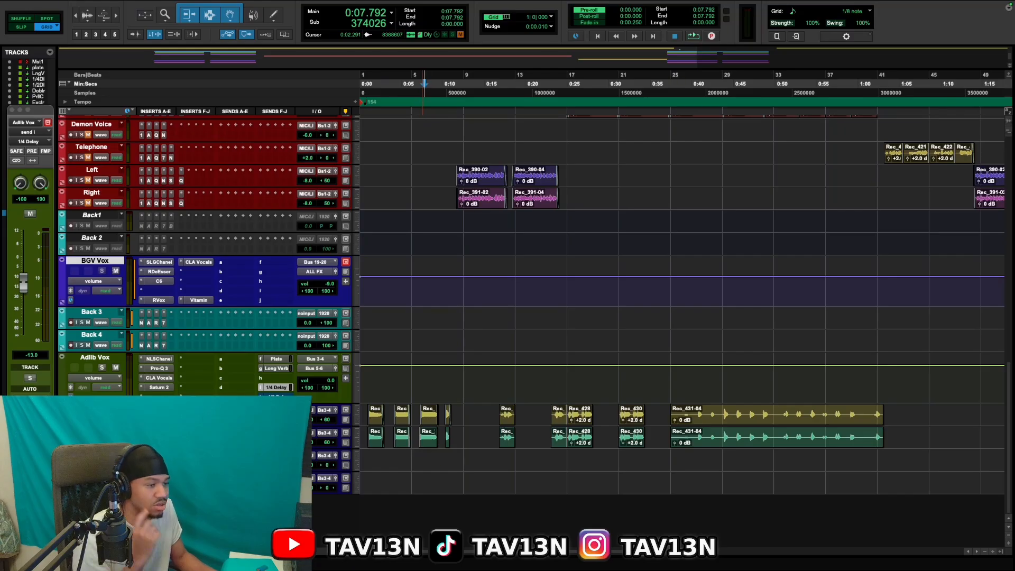
{"action": "scroll", "coordinate": [410, 283], "scroll_direction": "up", "scroll_amount": 5}
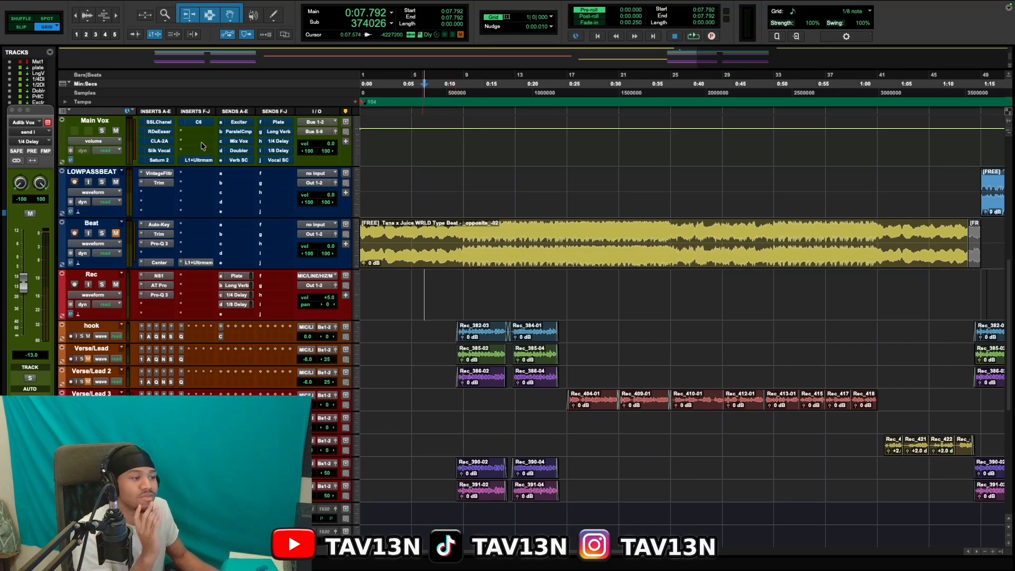
{"action": "left_click", "coordinate": [450, 285]}
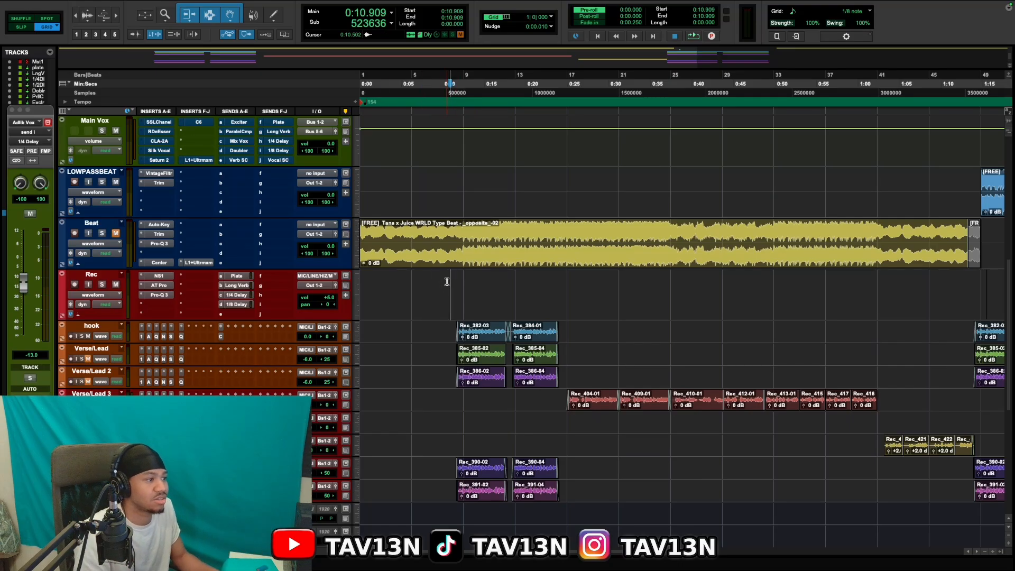
{"action": "left_click", "coordinate": [157, 327]}
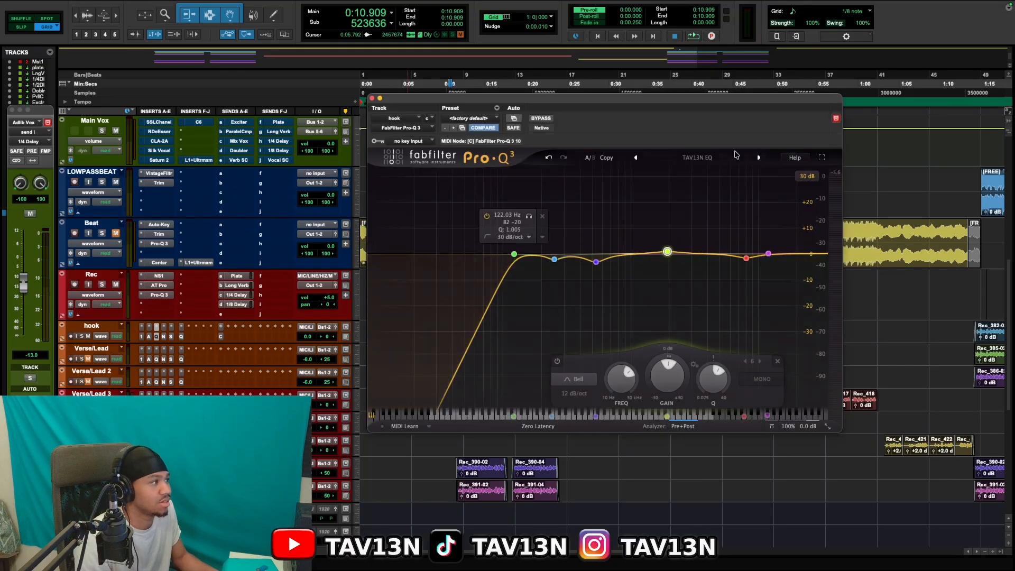
{"action": "key", "text": "space"}
{"action": "left_click", "coordinate": [541, 119]}
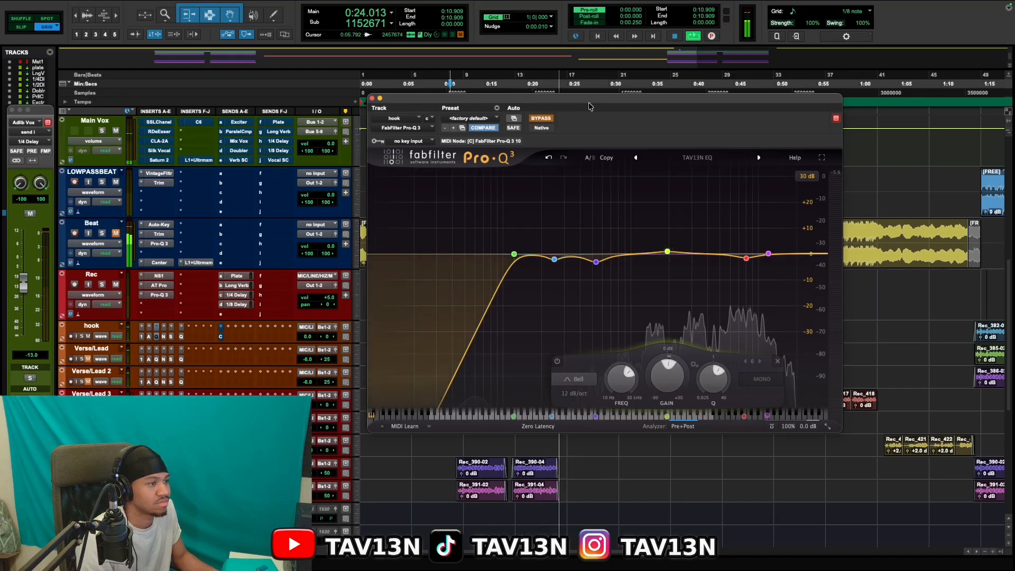
{"action": "key", "text": "space"}
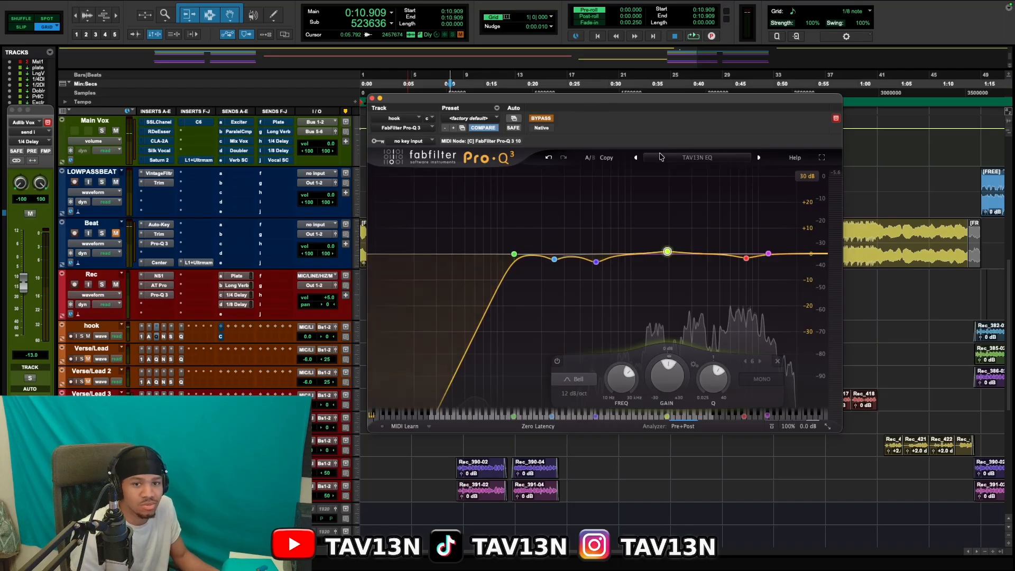
Step: Move the EQ window aside and replay the hook from the same point with the EQ active, stopping after it
{"action": "left_click_drag", "start_coordinate": [558, 105], "coordinate": [584, 93]}
{"action": "key", "text": "space"}
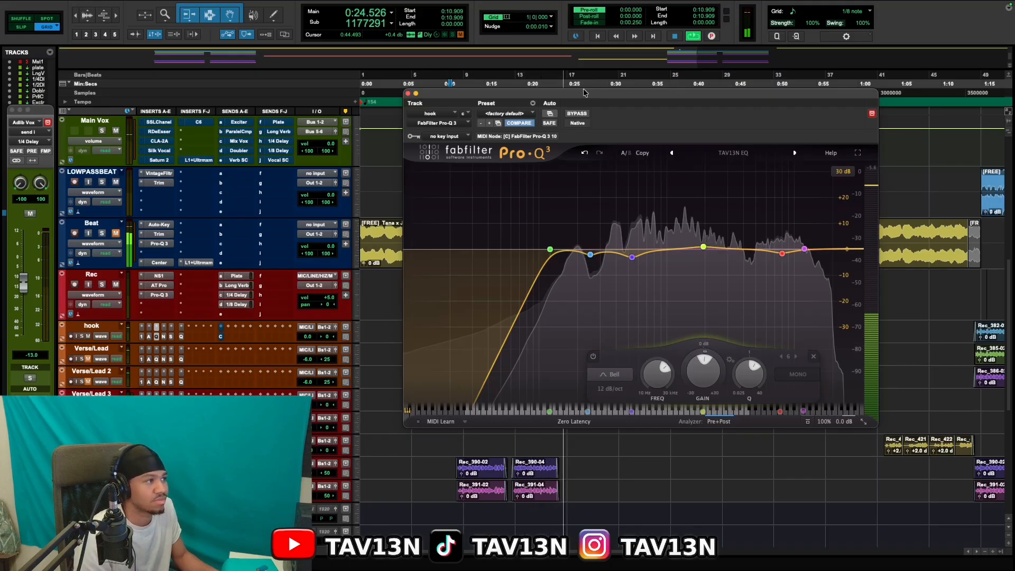
{"action": "key", "text": "space"}
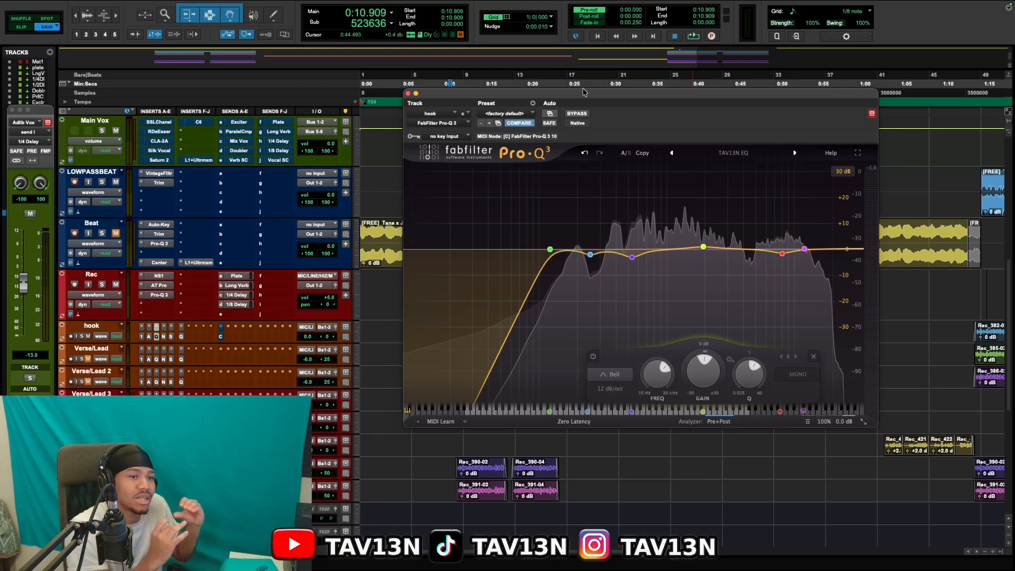
Step: Inspect the frequency, gain and Q of the hook's Pro-Q 3 bands, from the 250 Hz cut up to the high shelf
{"action": "mouse_move", "coordinate": [584, 254]}
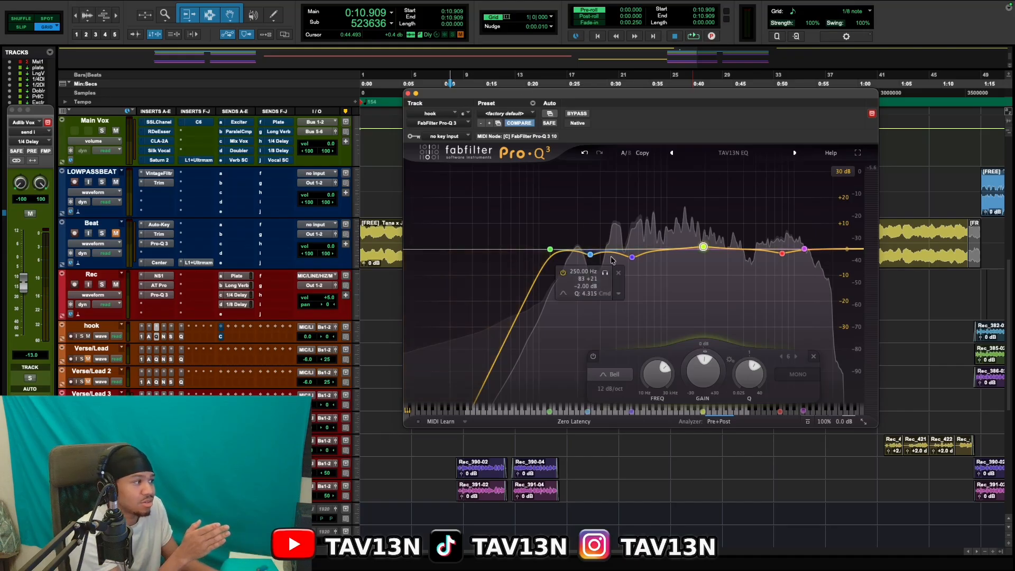
{"action": "mouse_move", "coordinate": [631, 259]}
{"action": "mouse_move", "coordinate": [703, 247]}
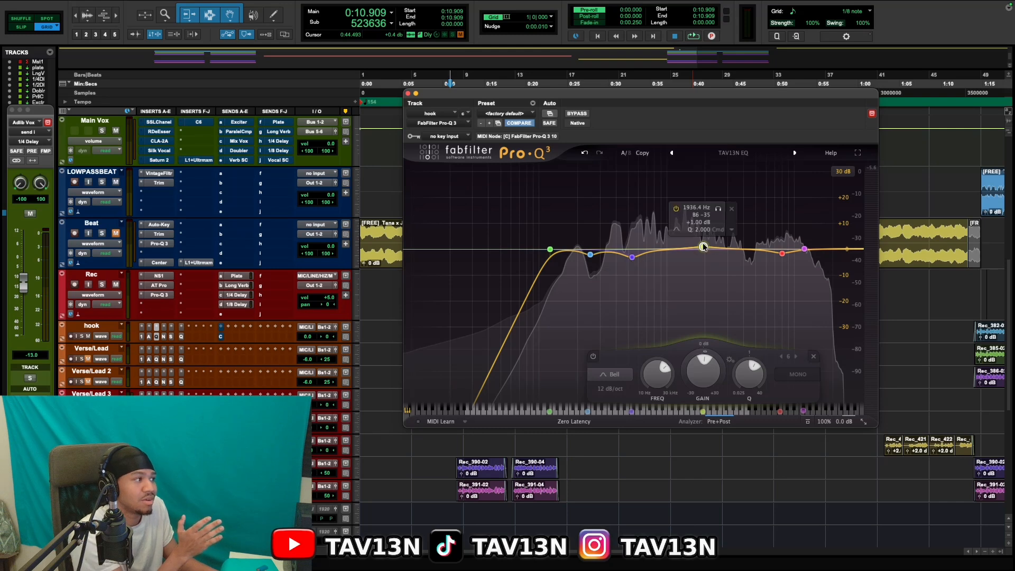
{"action": "mouse_move", "coordinate": [784, 255]}
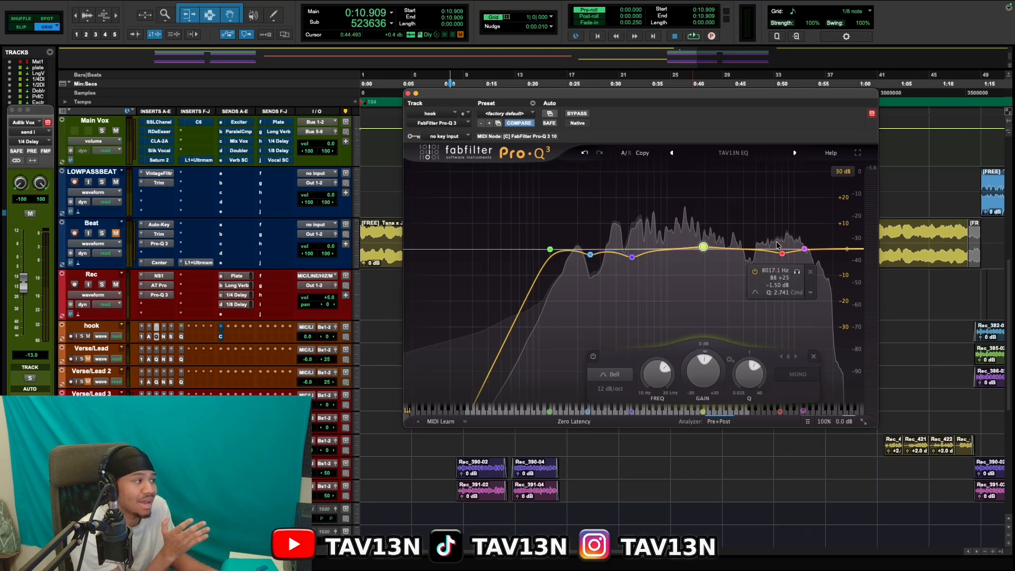
{"action": "left_click", "coordinate": [805, 249]}
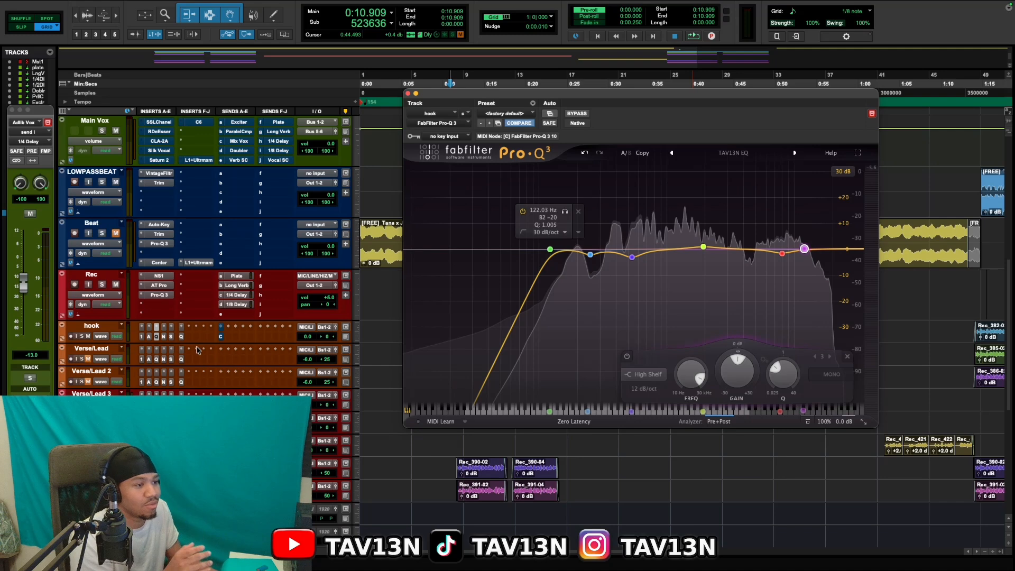
Step: Go through the hook track's insert chain and close the open plug-in window
{"action": "left_click", "coordinate": [171, 331]}
{"action": "left_click", "coordinate": [156, 326]}
{"action": "left_click", "coordinate": [149, 326]}
{"action": "left_click", "coordinate": [407, 93]}
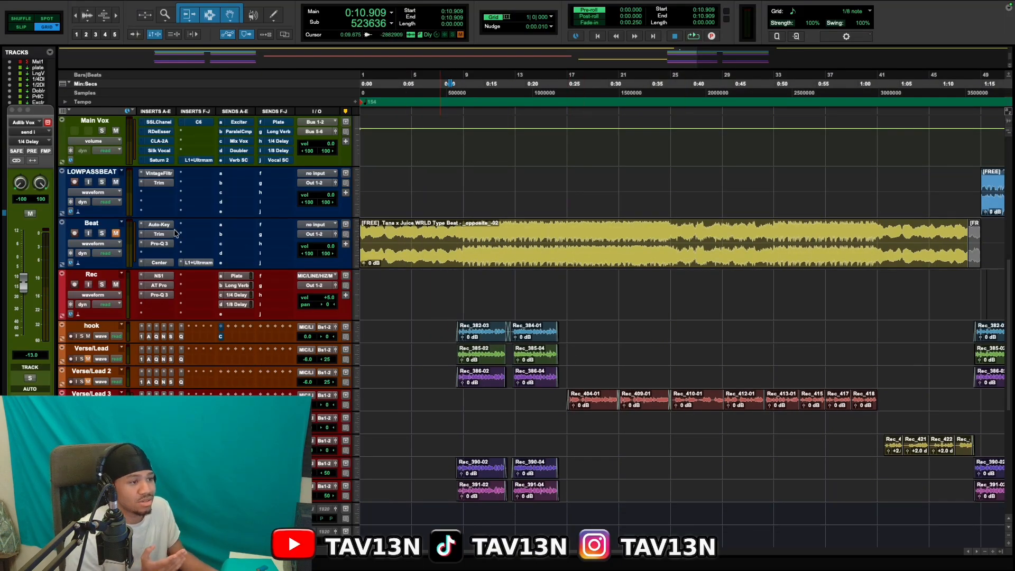
Step: Take the SSLChannel insert on the Main Vox track out of bypass and close its window
{"action": "scroll", "coordinate": [171, 234], "scroll_direction": "up", "scroll_amount": 3}
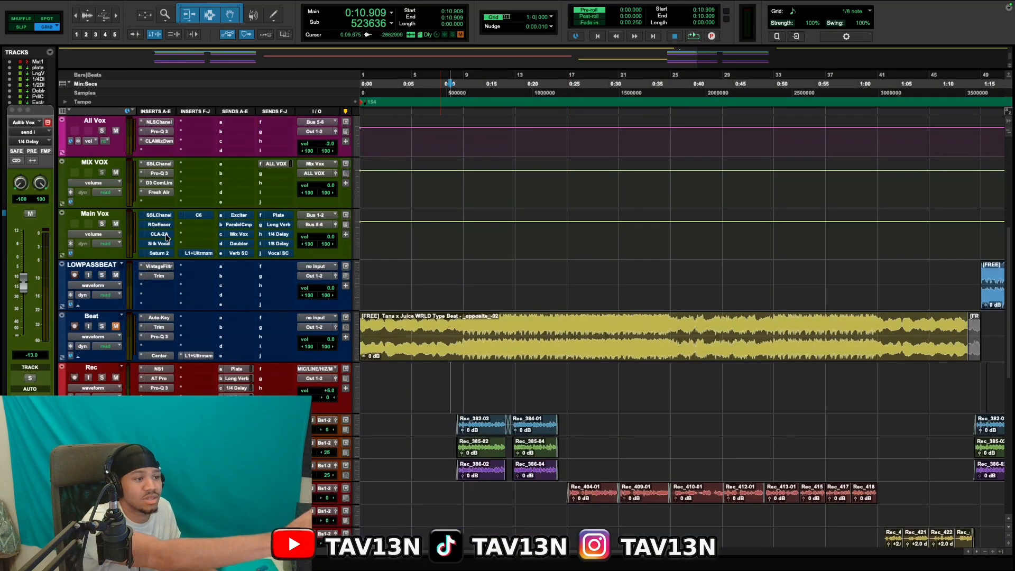
{"action": "left_click", "coordinate": [164, 215]}
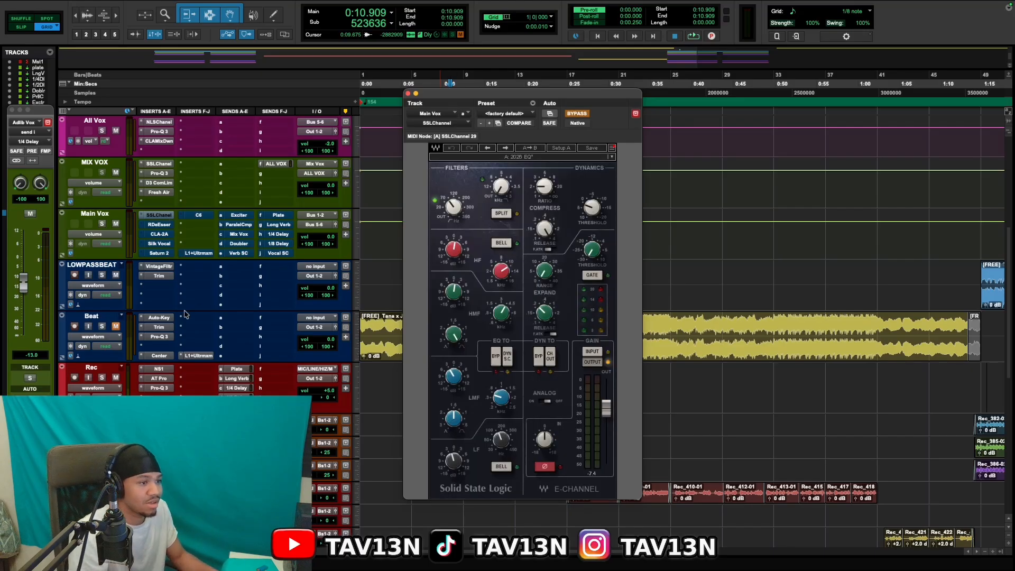
{"action": "left_click", "coordinate": [579, 114]}
{"action": "left_click_drag", "start_coordinate": [569, 92], "coordinate": [428, 83]}
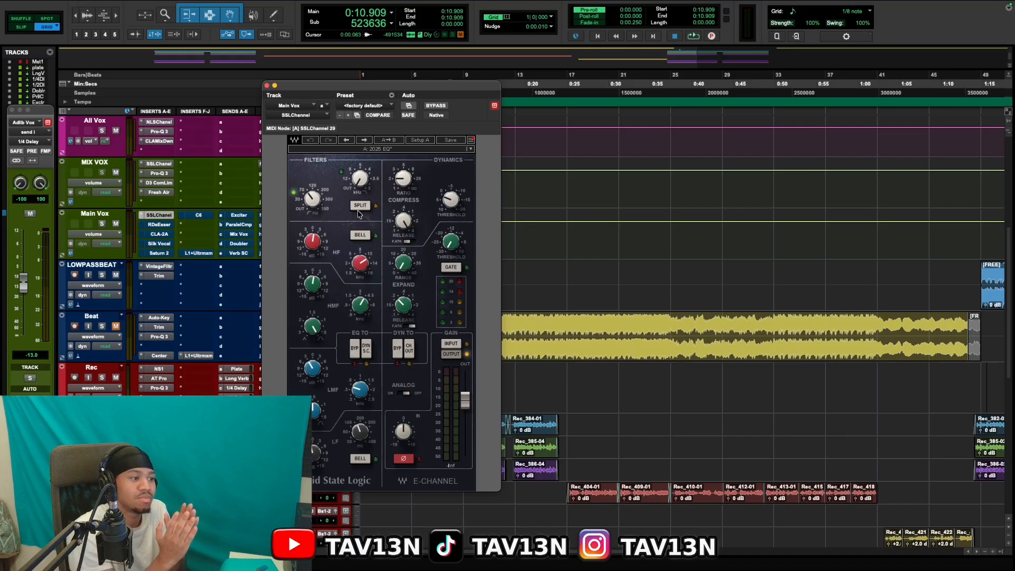
{"action": "left_click", "coordinate": [266, 86]}
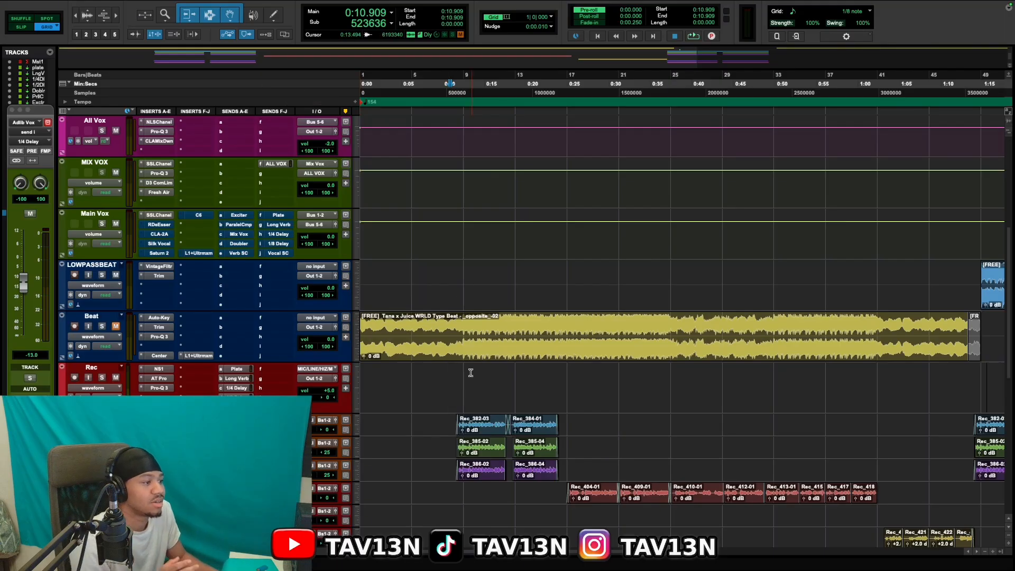
Step: Play the hook from about 0:10.9 with the Main Vox SSLChannel active and stop after it
{"action": "key", "text": "space"}
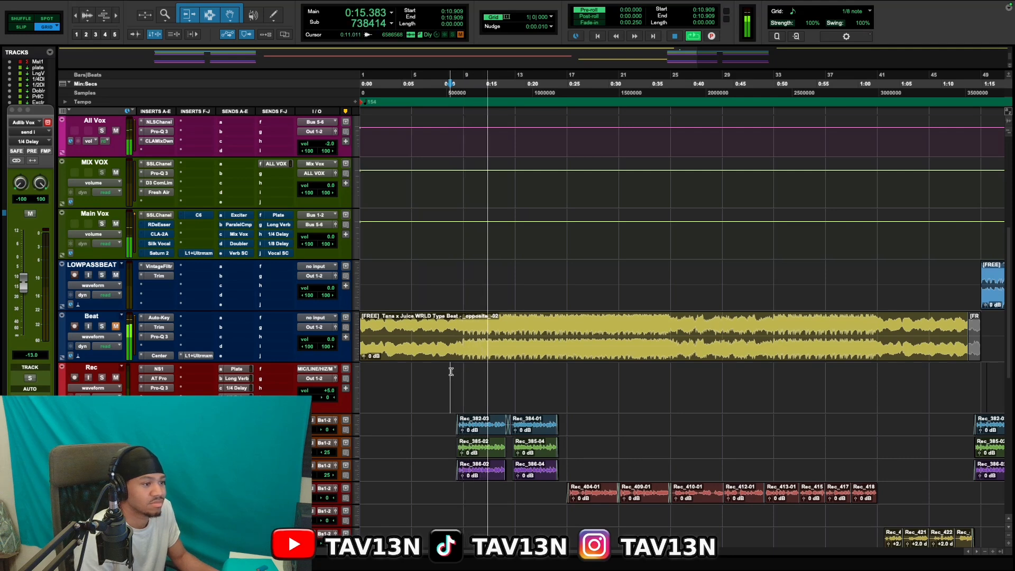
{"action": "left_click", "coordinate": [451, 372]}
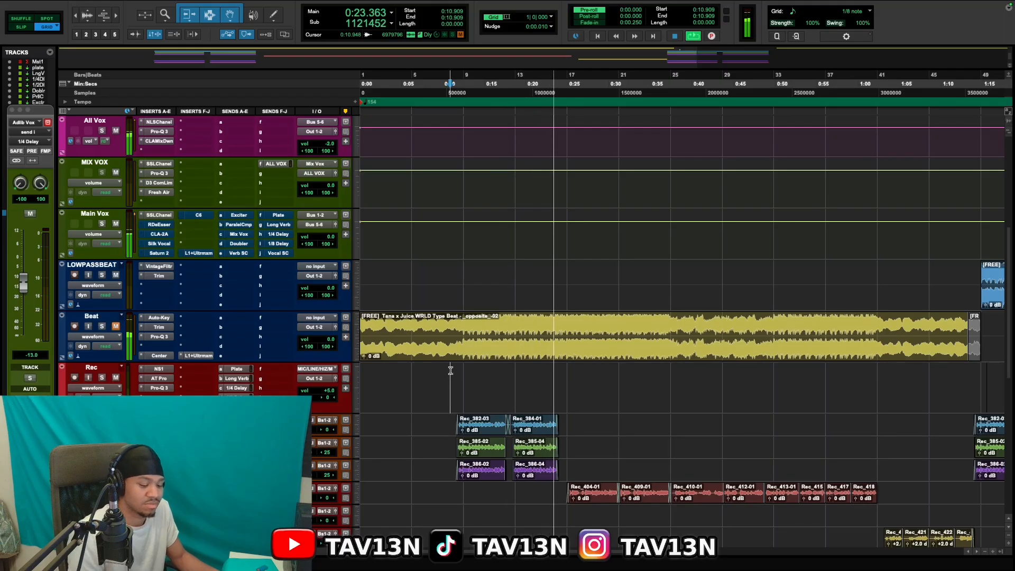
{"action": "key", "text": "space"}
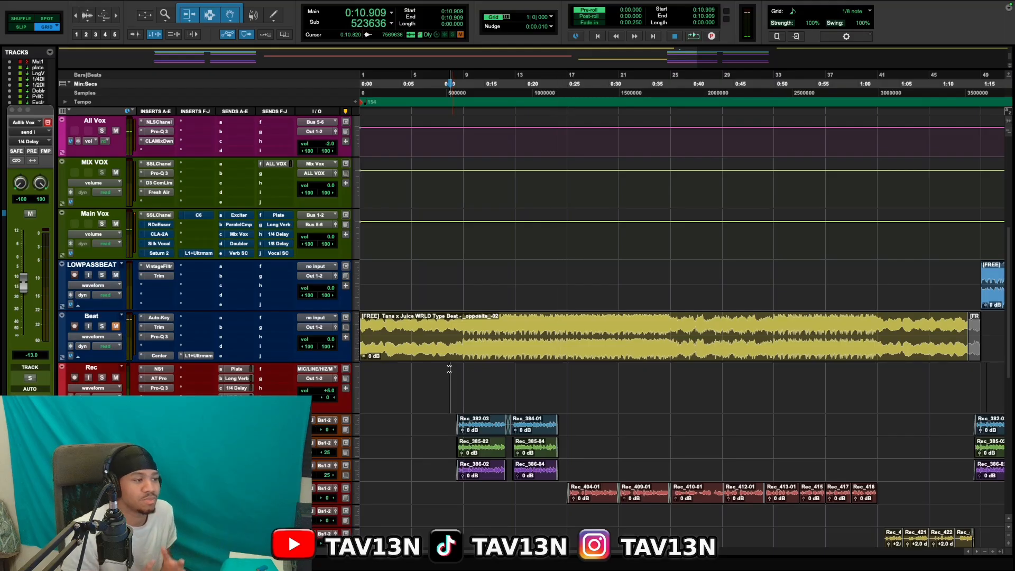
{"action": "left_click", "coordinate": [449, 368]}
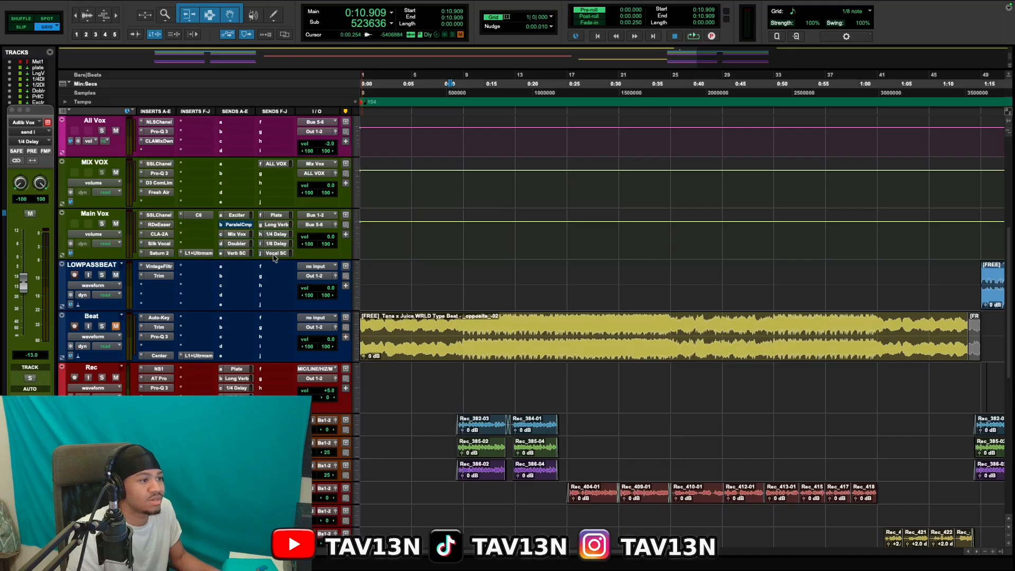
Step: Play the hook from 0:09.350 with all the Main Vox inserts active and stop after it
{"action": "left_click", "coordinate": [443, 374]}
{"action": "key", "text": "space"}
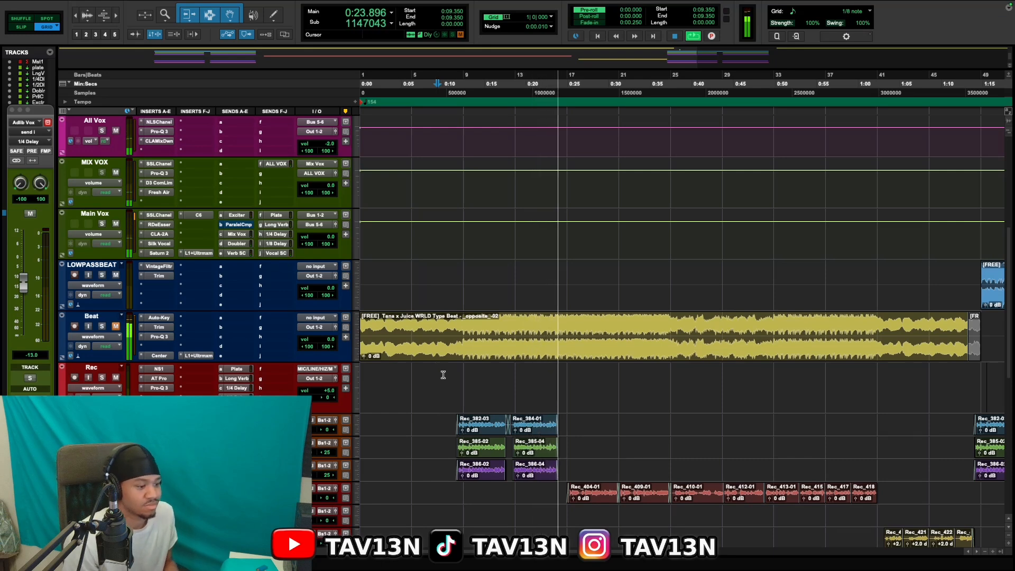
{"action": "key", "text": "space"}
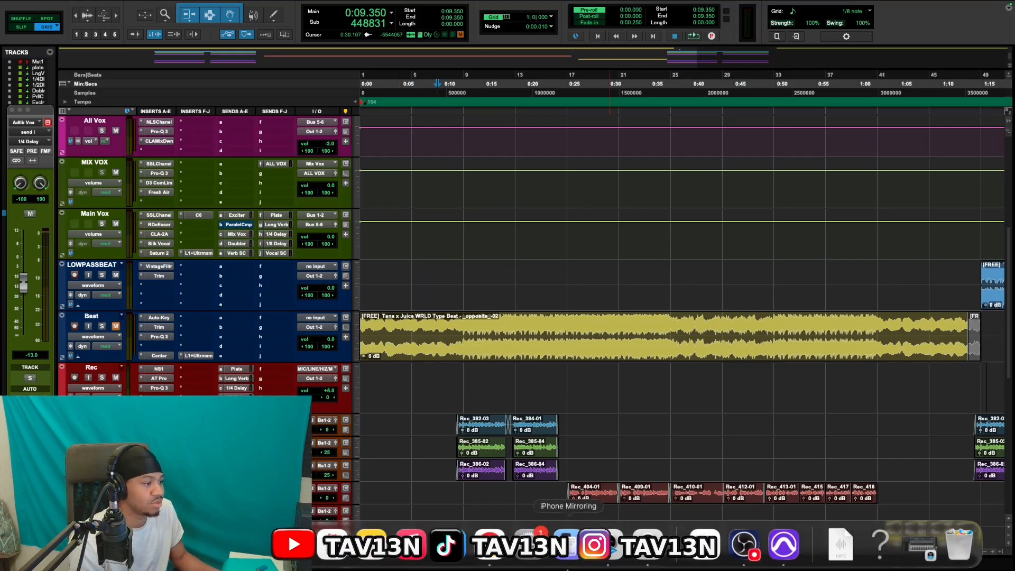
Step: Close the hook's Pro-Q 3, open the Main Vox C6 to inspect band 6 in solo, unsolo it and close the plug-in
{"action": "left_click", "coordinate": [491, 560]}
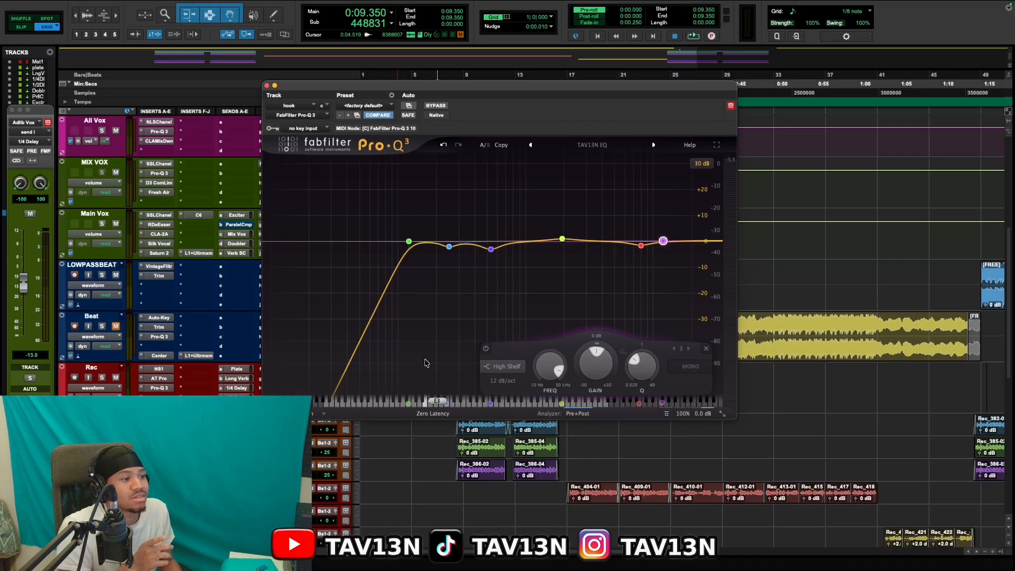
{"action": "left_click", "coordinate": [267, 86]}
{"action": "left_click", "coordinate": [198, 214]}
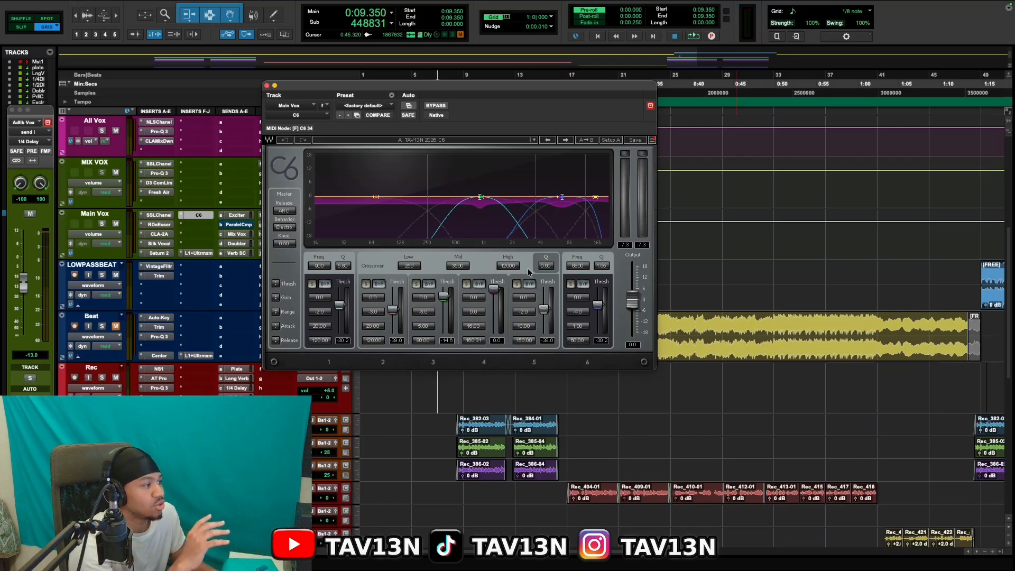
{"action": "left_click", "coordinate": [571, 284]}
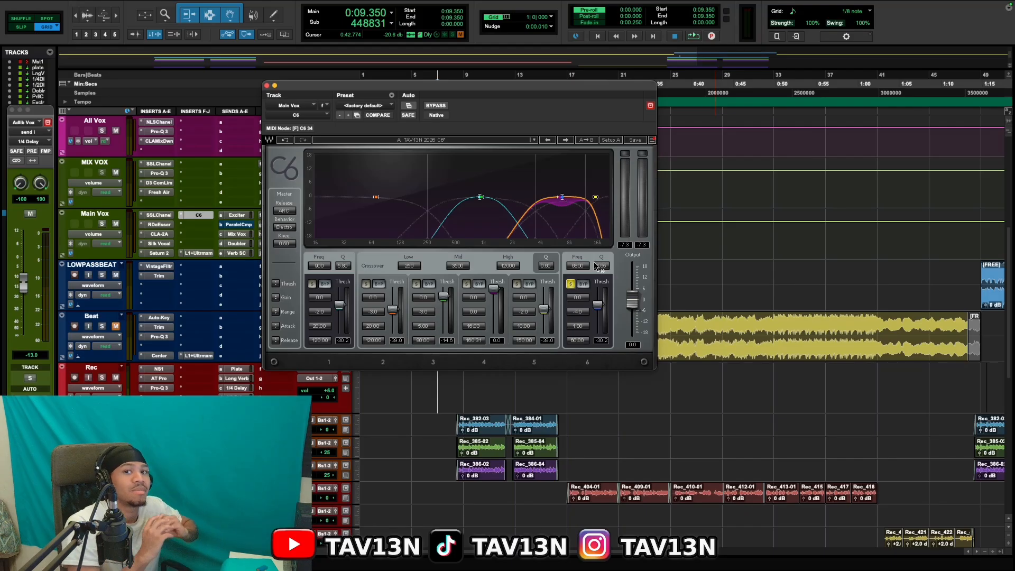
{"action": "left_click", "coordinate": [571, 285]}
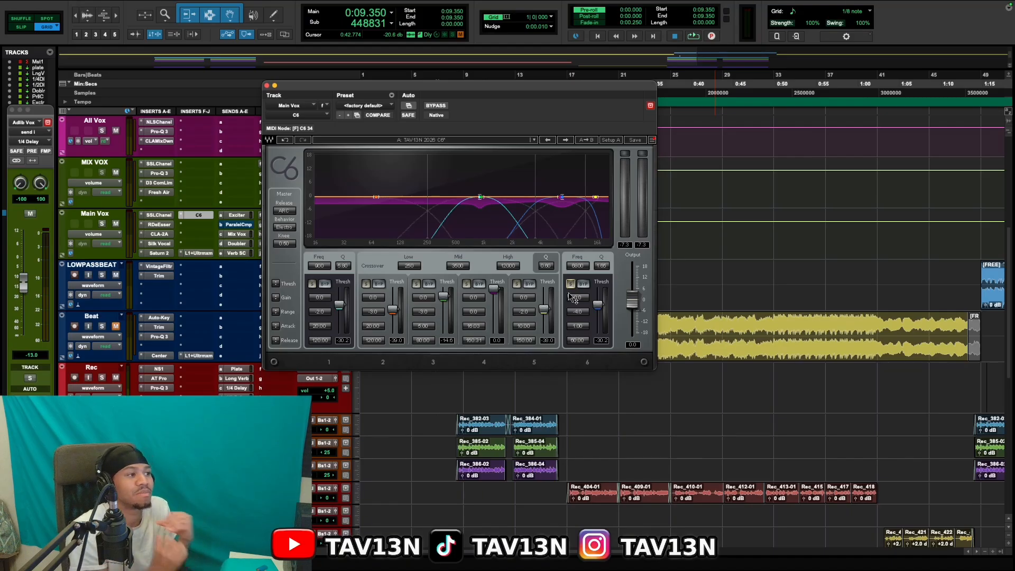
{"action": "left_click", "coordinate": [267, 85]}
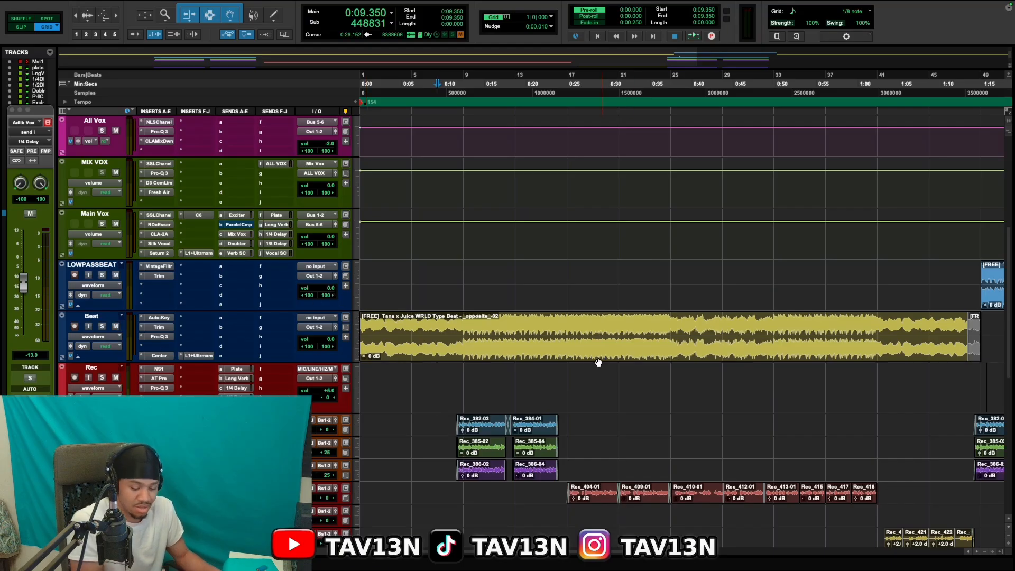
Step: Place the playback start at 0:11.330, play the hook with the Main Vox processing and sends, and stop after it
{"action": "left_click", "coordinate": [452, 376]}
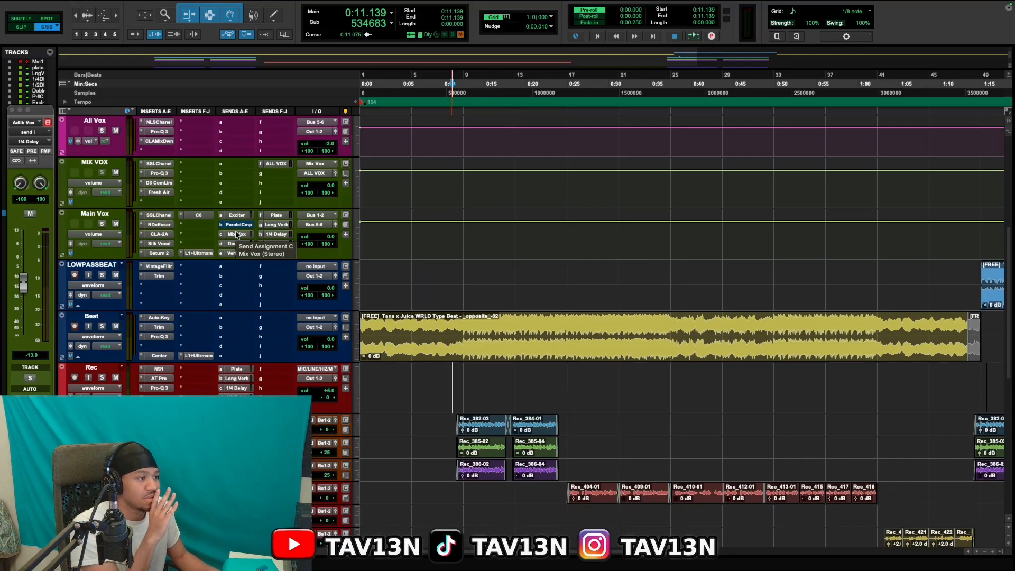
{"action": "left_click", "coordinate": [453, 380]}
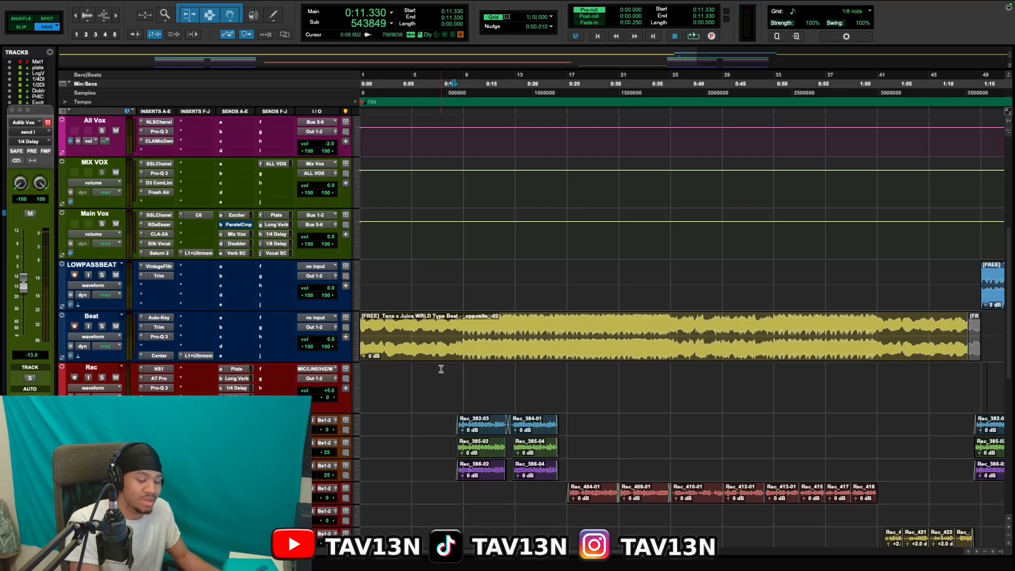
{"action": "key", "text": "space"}
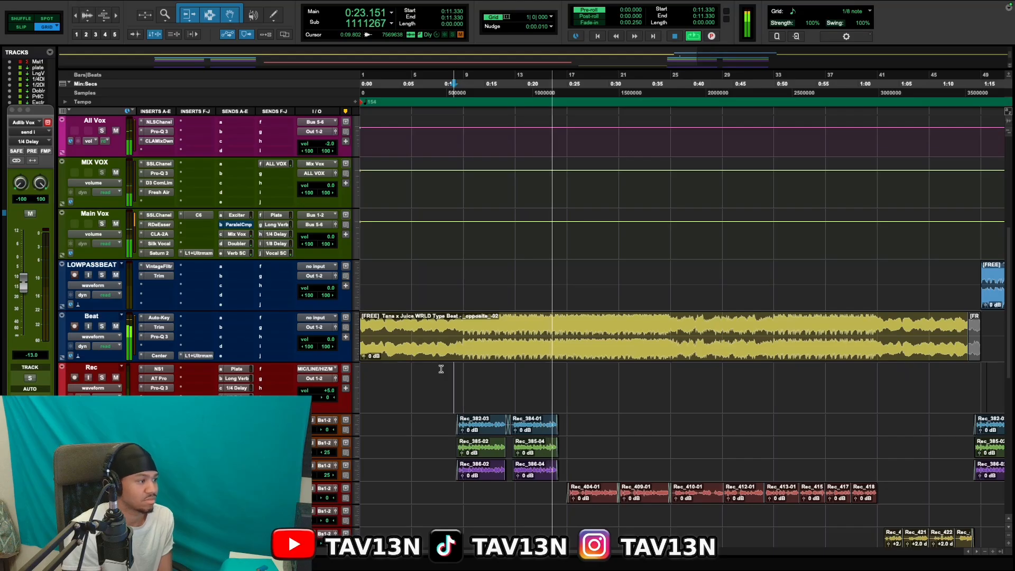
{"action": "key", "text": "space"}
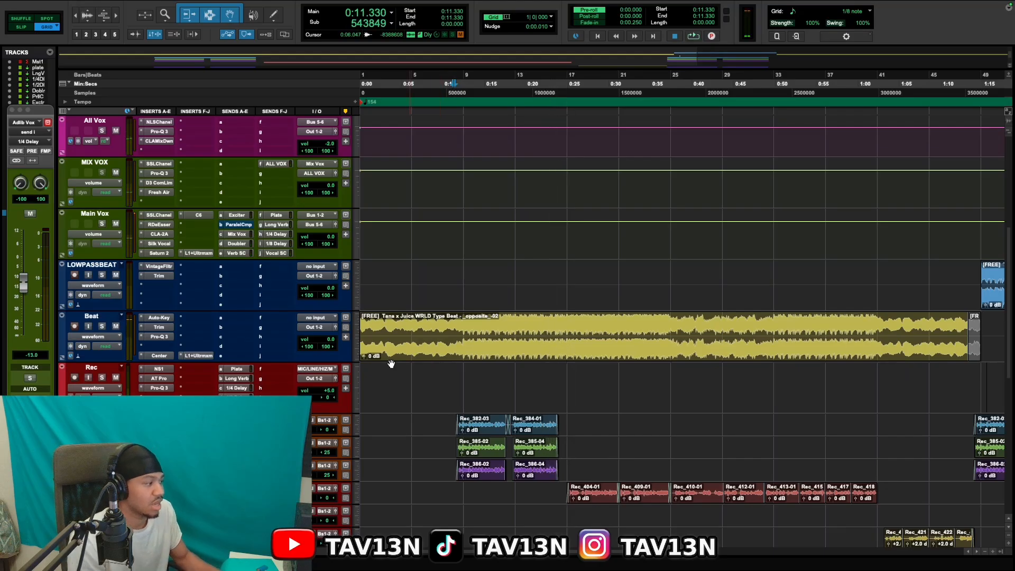
Step: Review the session's tracks, from the background and adlib vocals up to the effects returns and Master 1
{"action": "scroll", "coordinate": [95, 365], "scroll_direction": "down", "scroll_amount": 3}
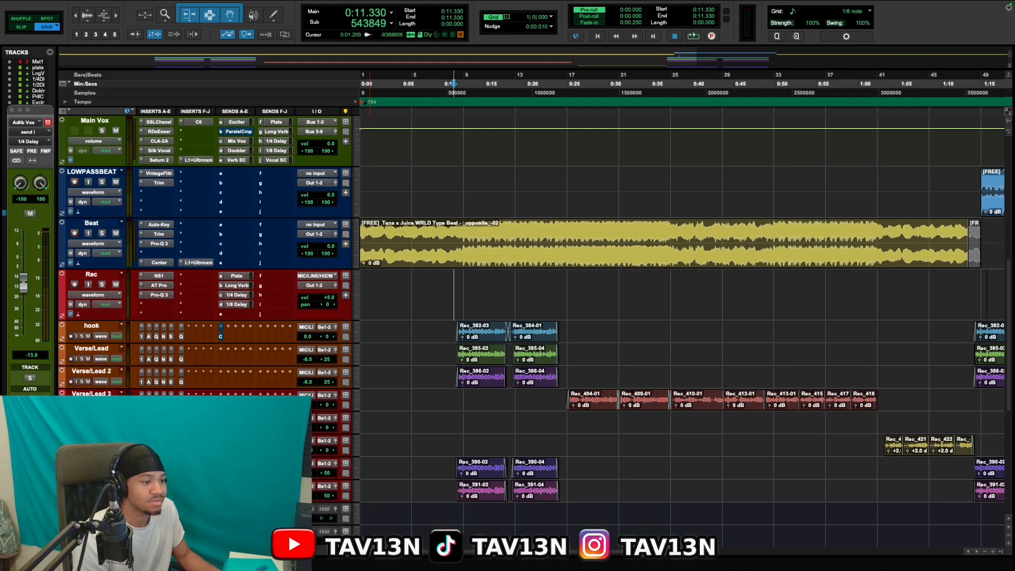
{"action": "scroll", "coordinate": [682, 317], "scroll_direction": "down", "scroll_amount": 5}
{"action": "scroll", "coordinate": [682, 317], "scroll_direction": "down", "scroll_amount": 1}
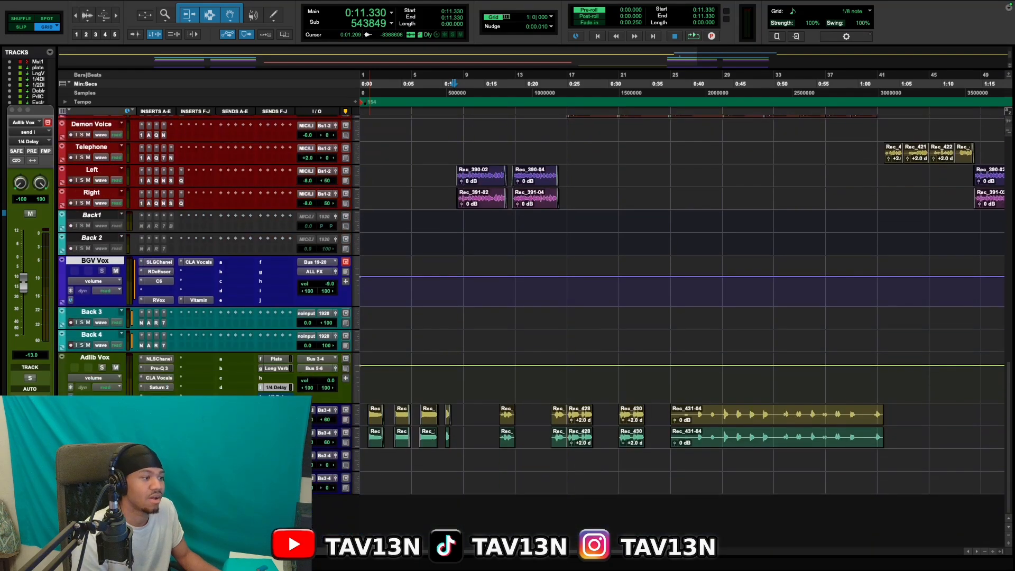
{"action": "scroll", "coordinate": [682, 318], "scroll_direction": "up", "scroll_amount": 4}
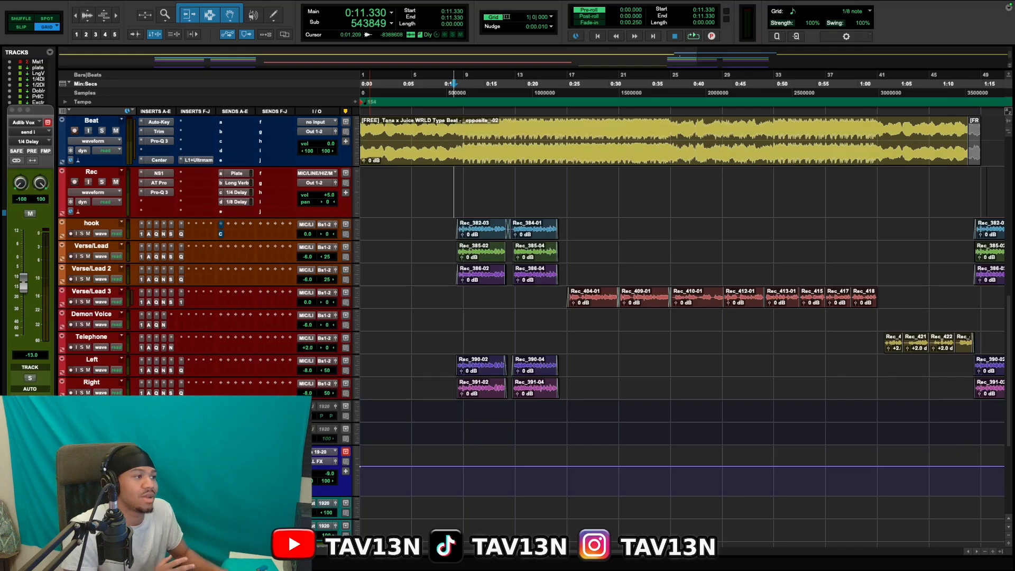
{"action": "scroll", "coordinate": [376, 398], "scroll_direction": "up", "scroll_amount": 3}
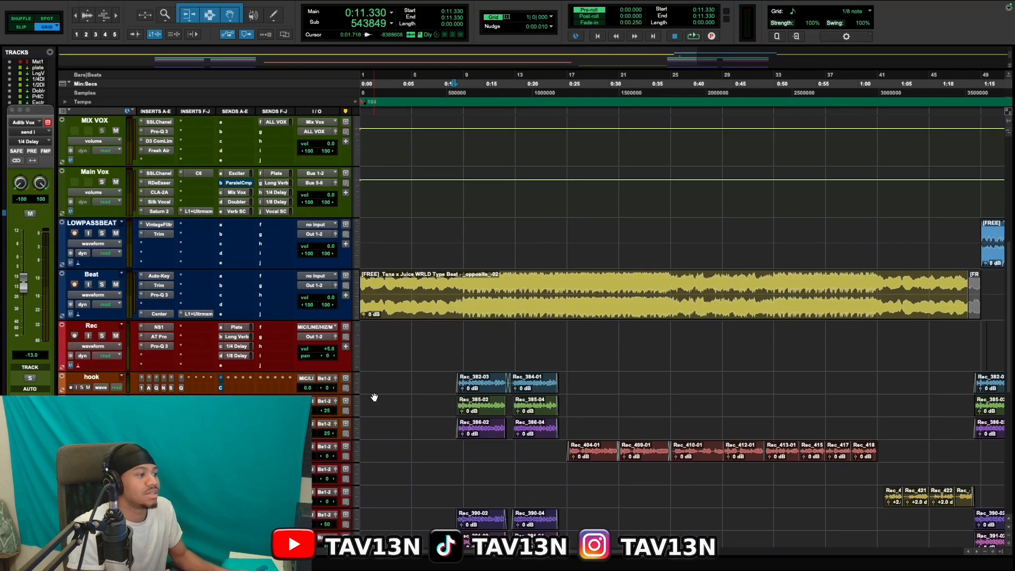
{"action": "scroll", "coordinate": [210, 363], "scroll_direction": "up", "scroll_amount": 5}
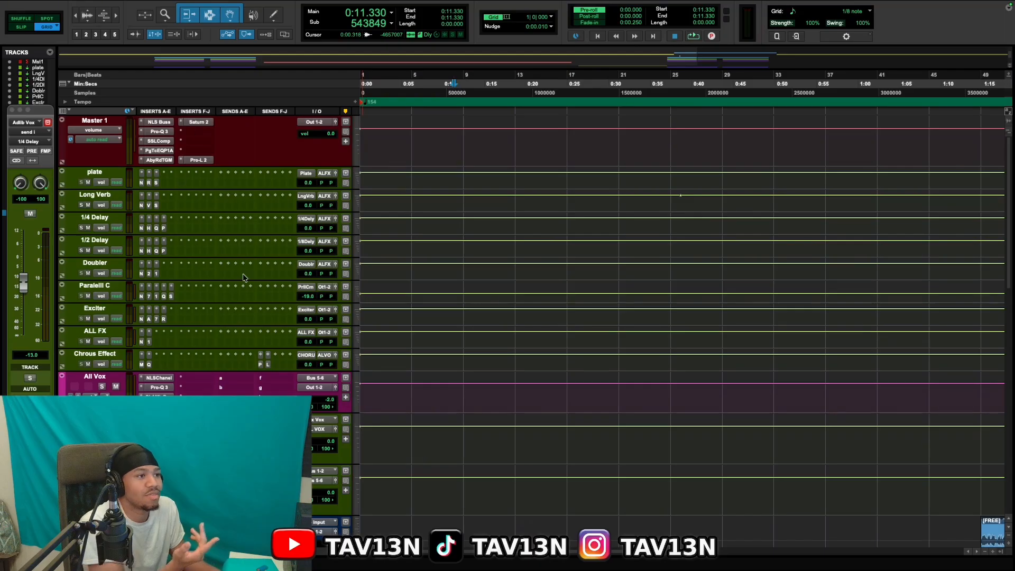
{"action": "scroll", "coordinate": [383, 296], "scroll_direction": "down", "scroll_amount": 8}
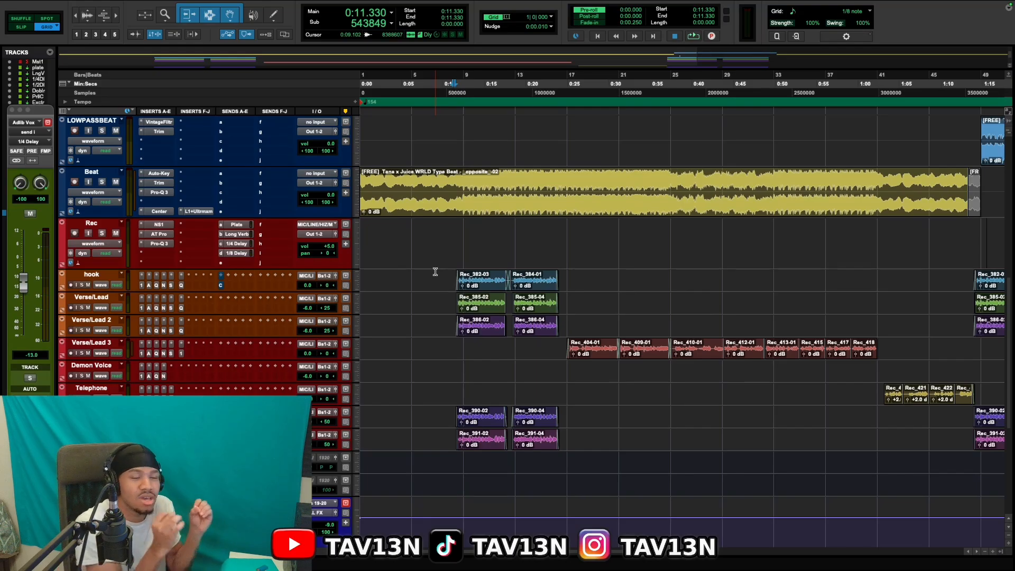
Step: Play the full mix with beat and all vocals from 0:09.350 through the hook into the verse, then stop
{"action": "left_click", "coordinate": [443, 230]}
{"action": "key", "text": "space"}
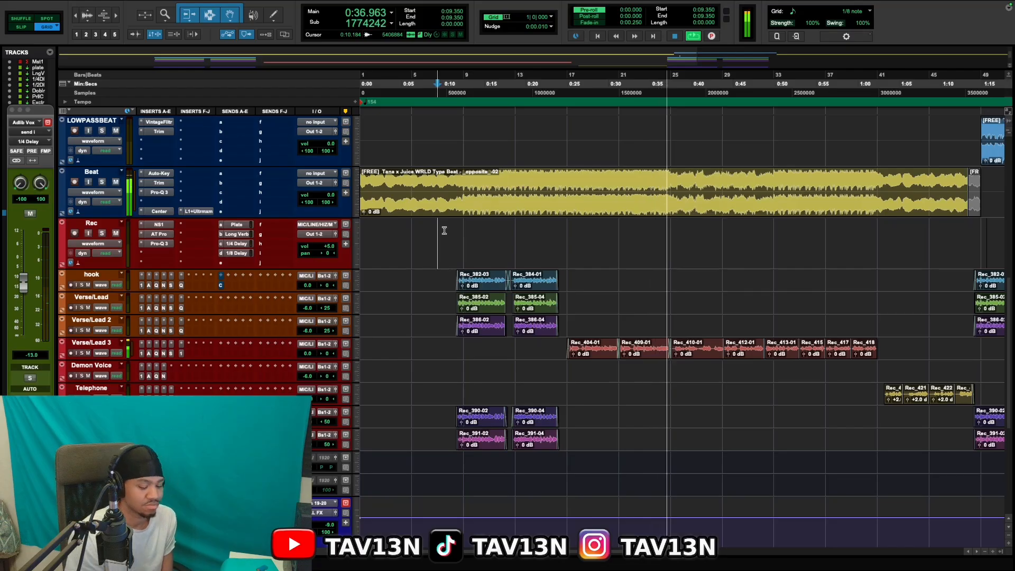
{"action": "key", "text": "space"}
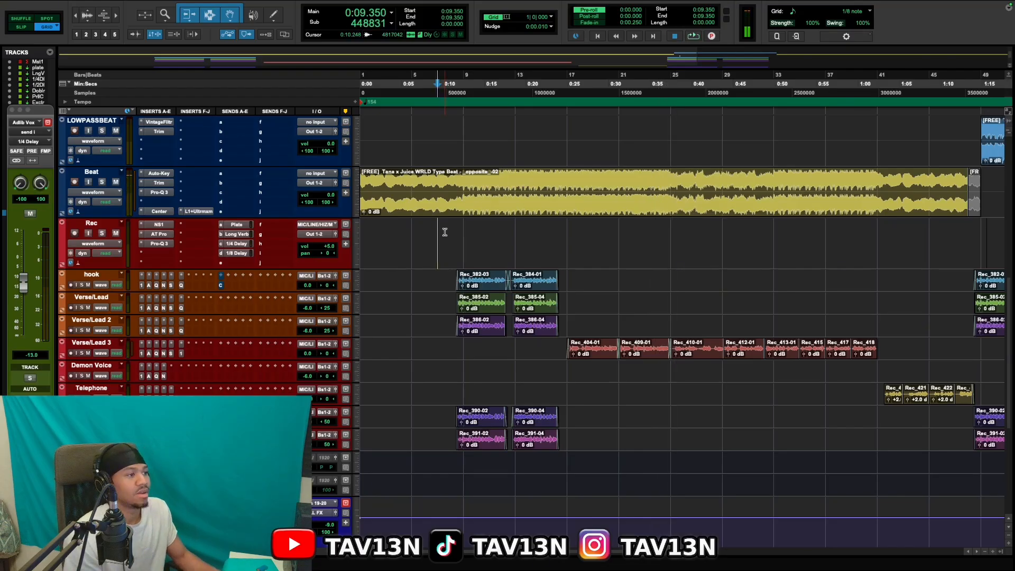